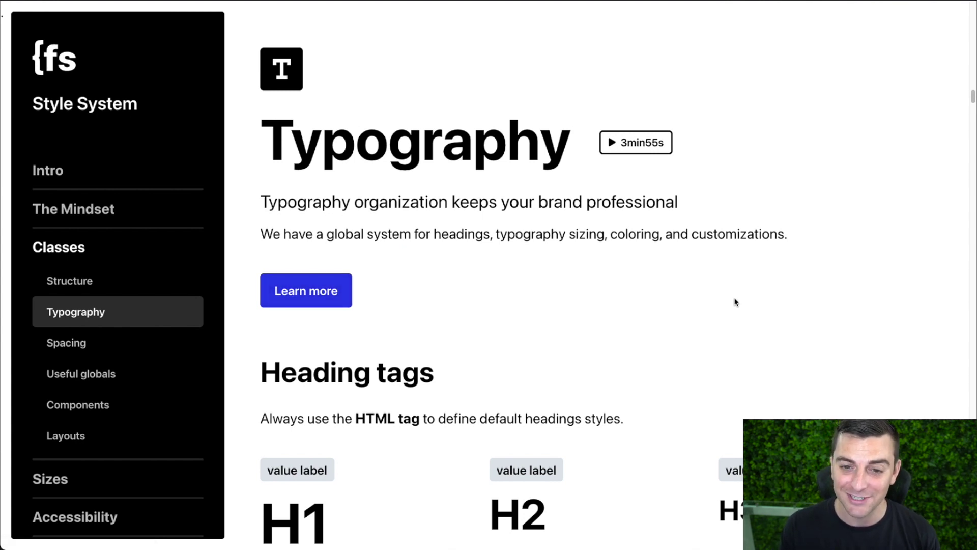
- Scroll down to the H1–H6 heading tag examples in the Client-First style guide
scroll(735, 302, "down", 5)
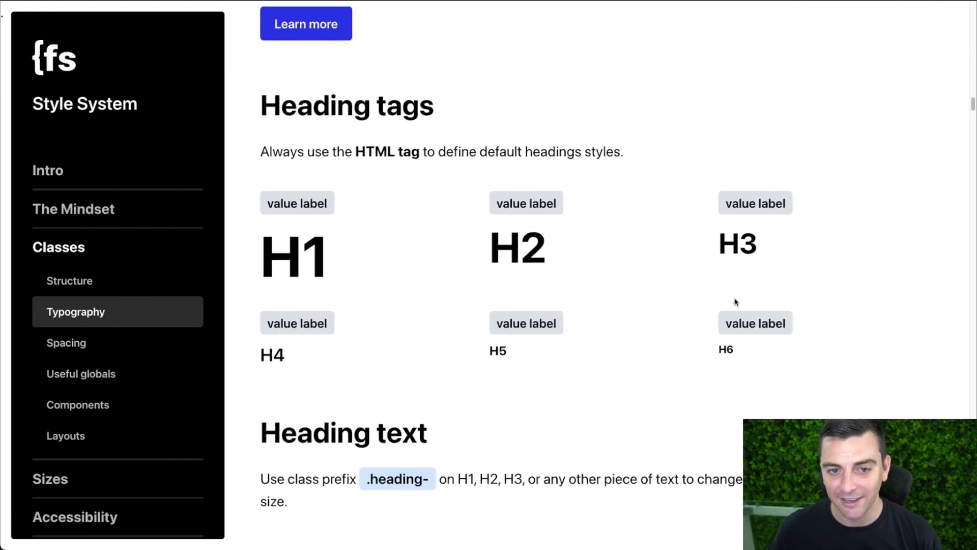
scroll(735, 301, "down", 1)
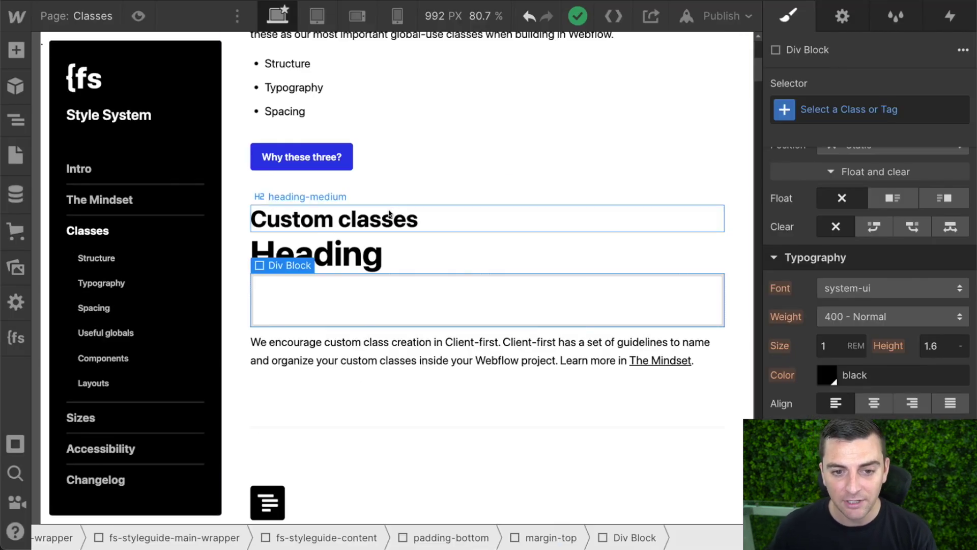
- Select the new Heading element on the Classes page canvas
left_click(379, 250)
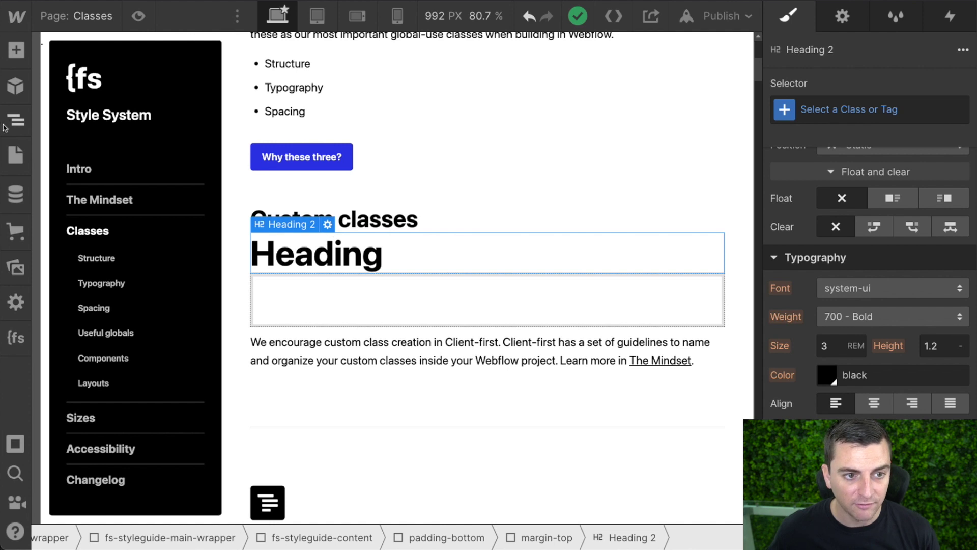
left_click(10, 60)
scroll(148, 315, "down", 5)
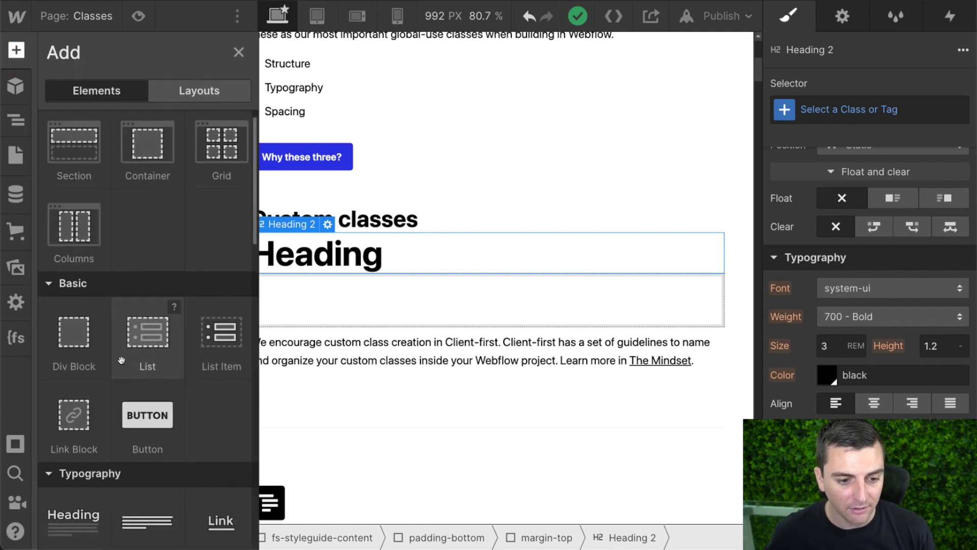
left_click(338, 258)
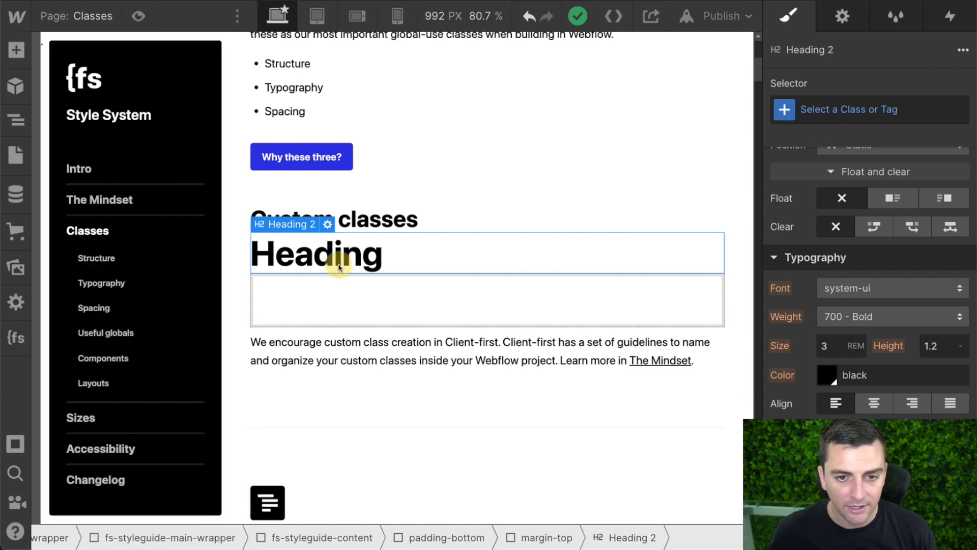
- Try the heading as H1, then H3, and set it back to H2
left_click(327, 224)
left_click(272, 338)
left_click(341, 344)
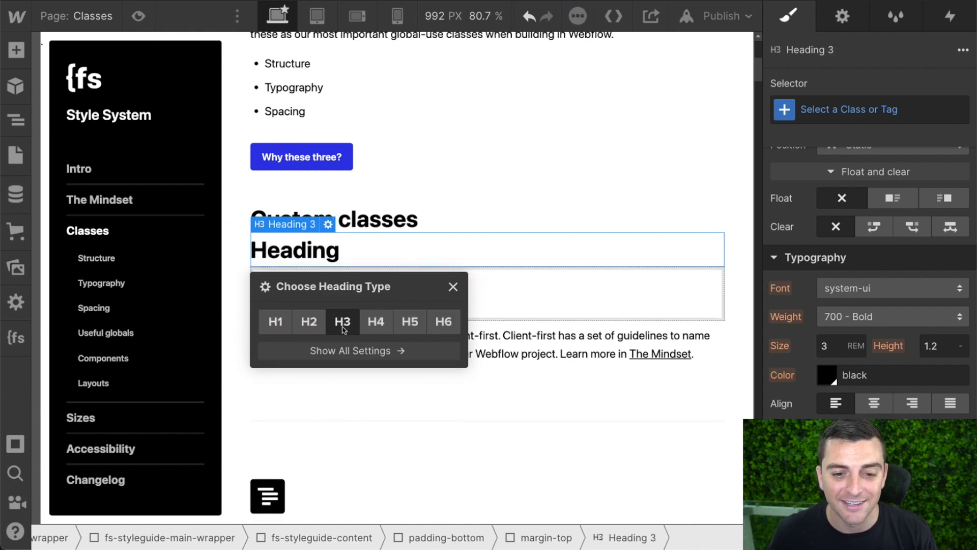
left_click(313, 327)
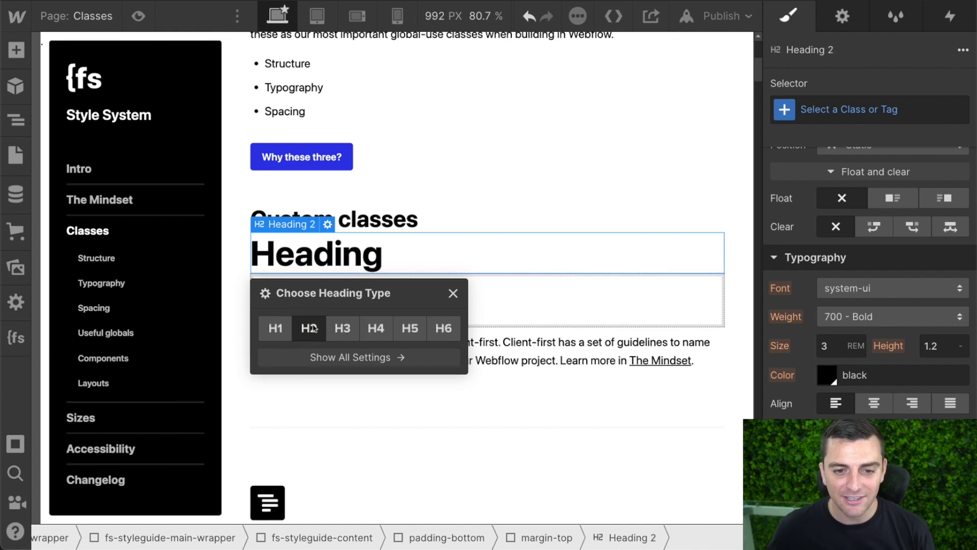
- Review the All H2 Headings tag style, clear it, and select the 'Custom classes' heading
left_click(857, 111)
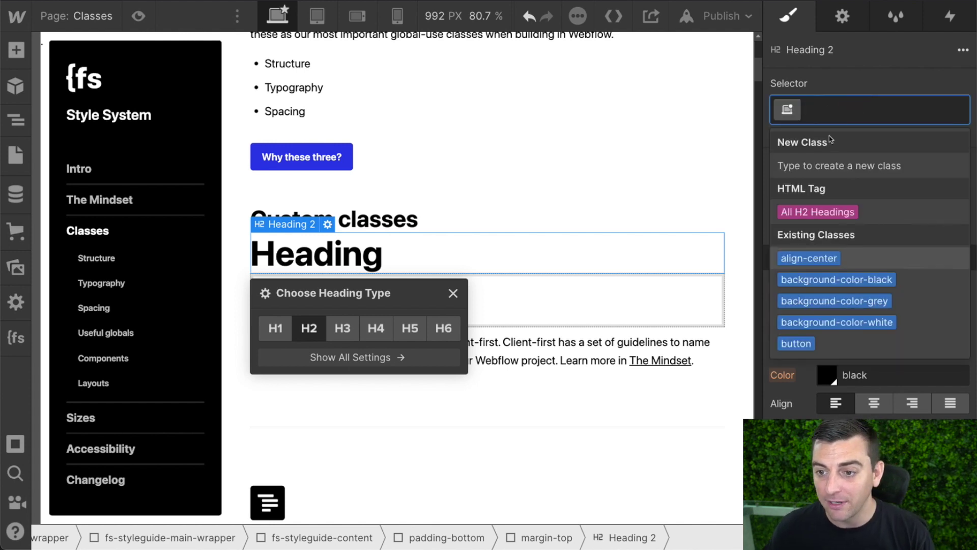
left_click(847, 213)
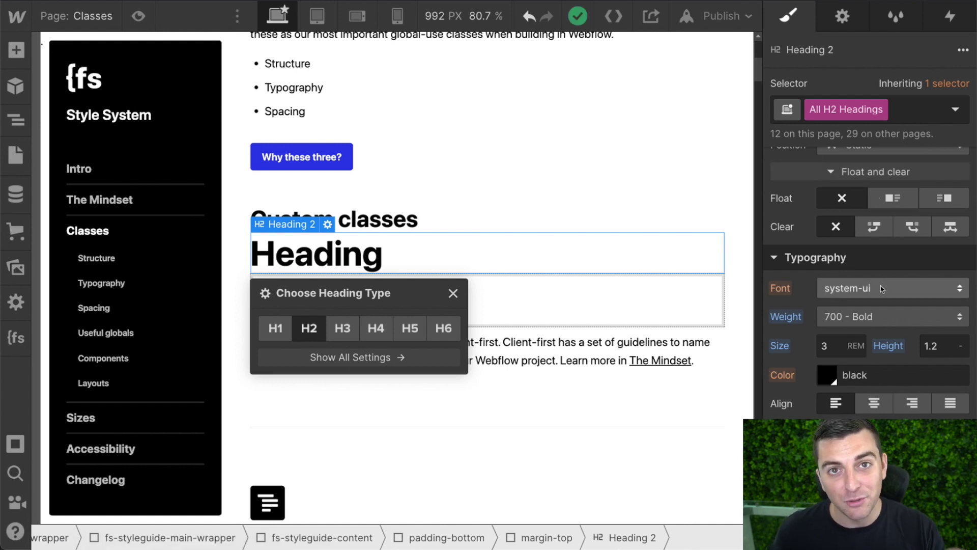
scroll(867, 343, "up", 5)
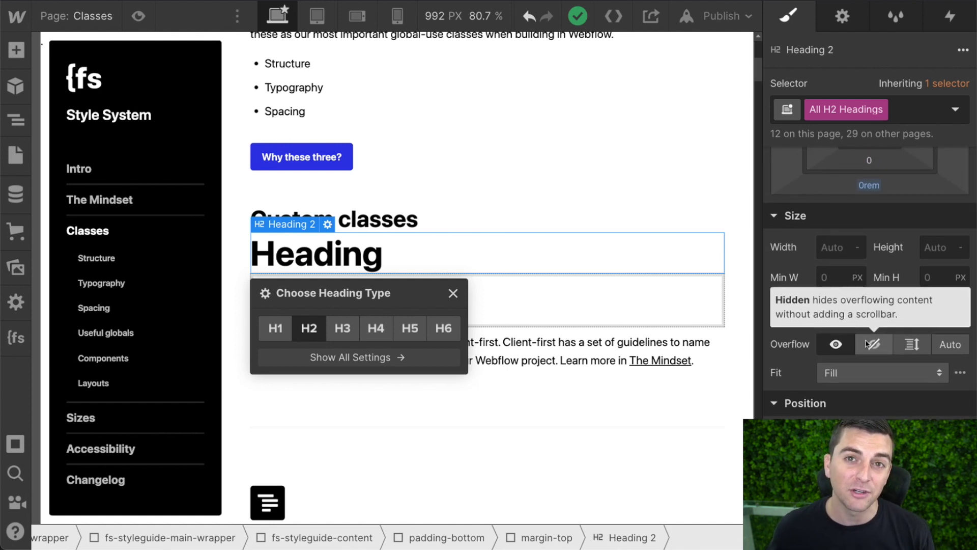
scroll(853, 356, "down", 5)
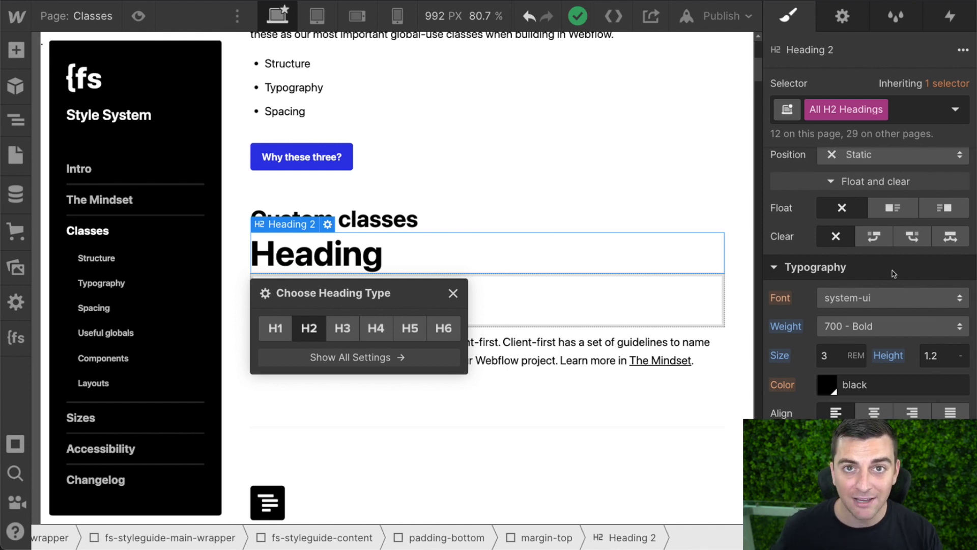
left_click(481, 253)
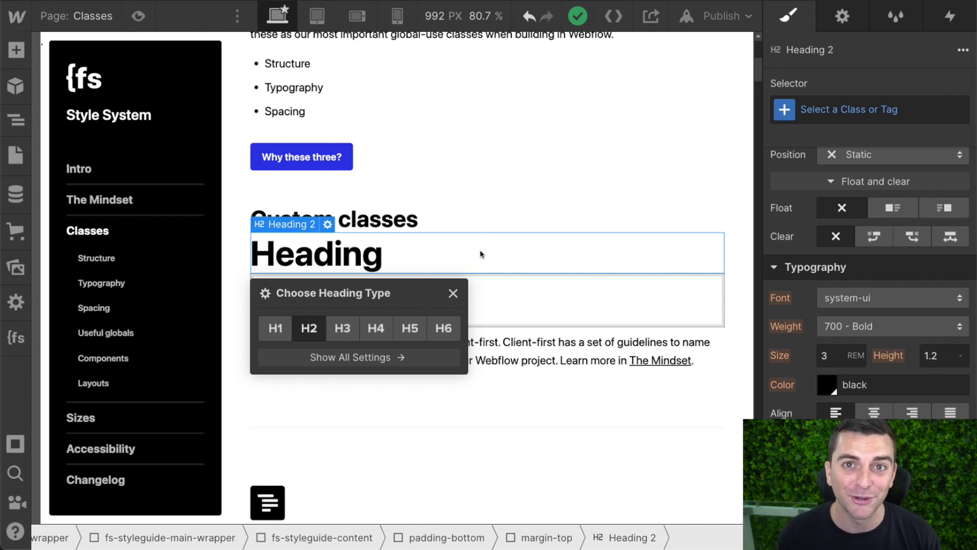
left_click(476, 222)
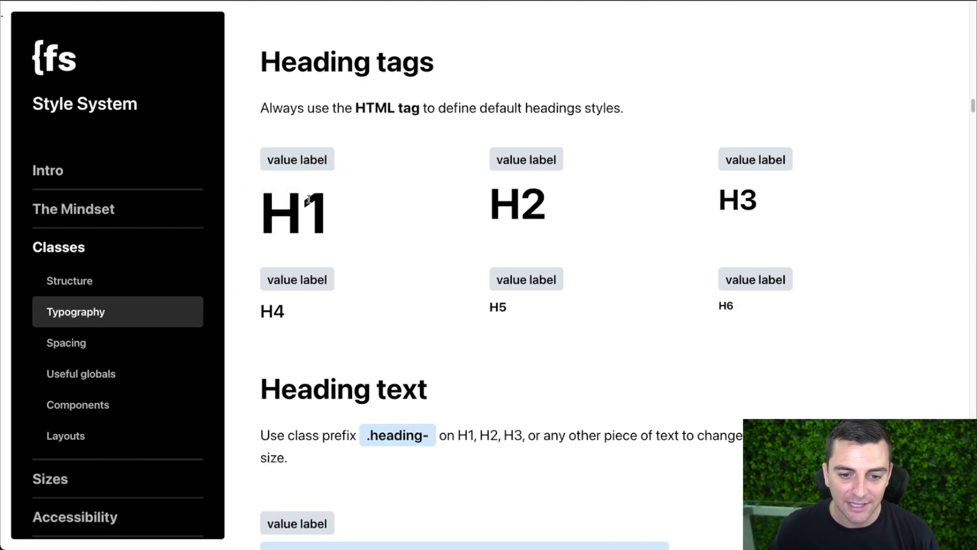
- Scroll through the .heading-xlarge, -large, -medium and -small examples in the style guide
scroll(309, 199, "down", 5)
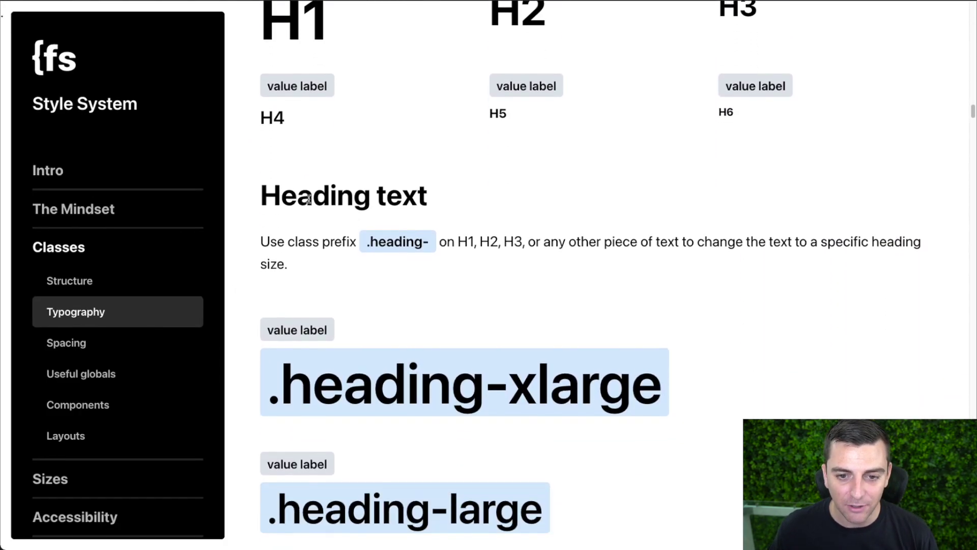
scroll(308, 199, "down", 2)
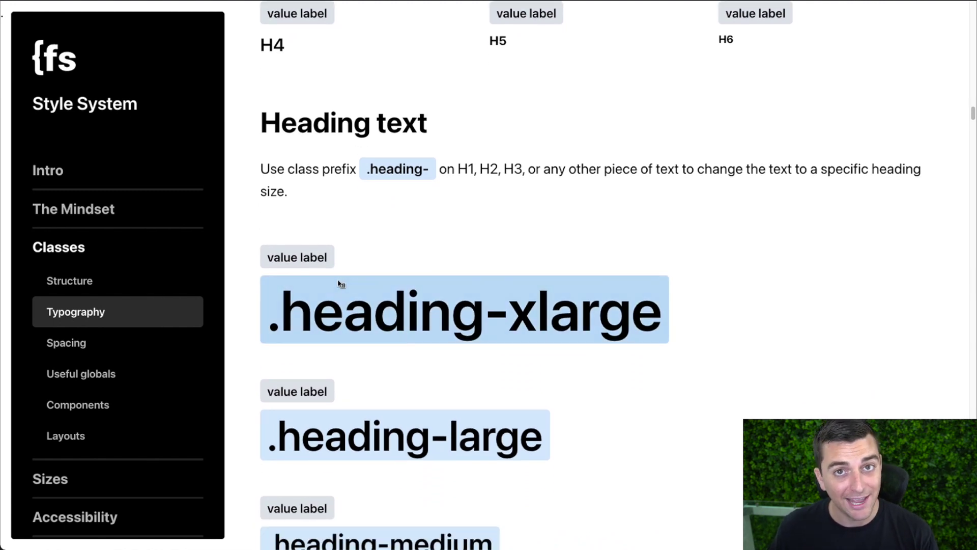
scroll(297, 316, "down", 4)
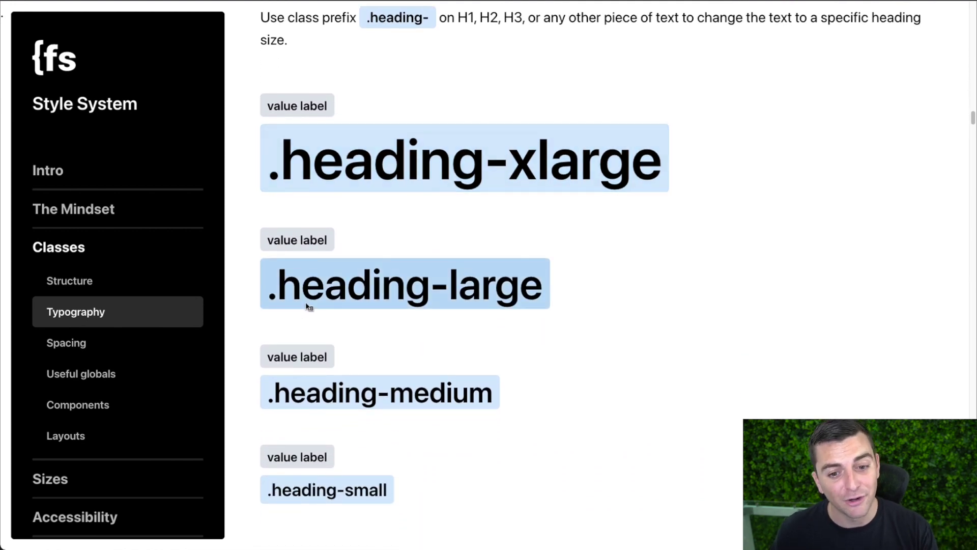
scroll(306, 304, "down", 5)
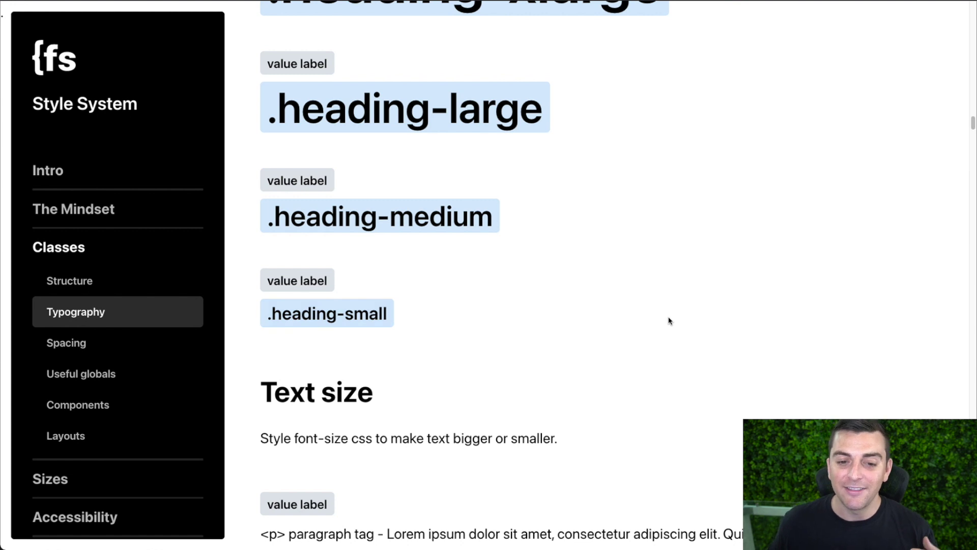
scroll(669, 321, "up", 3)
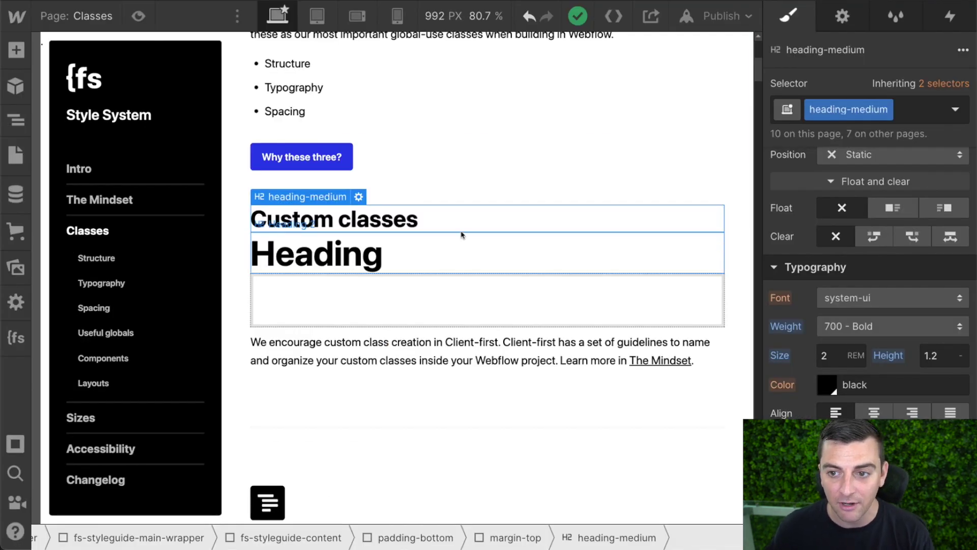
- Remove heading-medium from the Heading 2, search 'heading-', and reapply heading-medium
left_click(923, 110)
key("BackSpace")
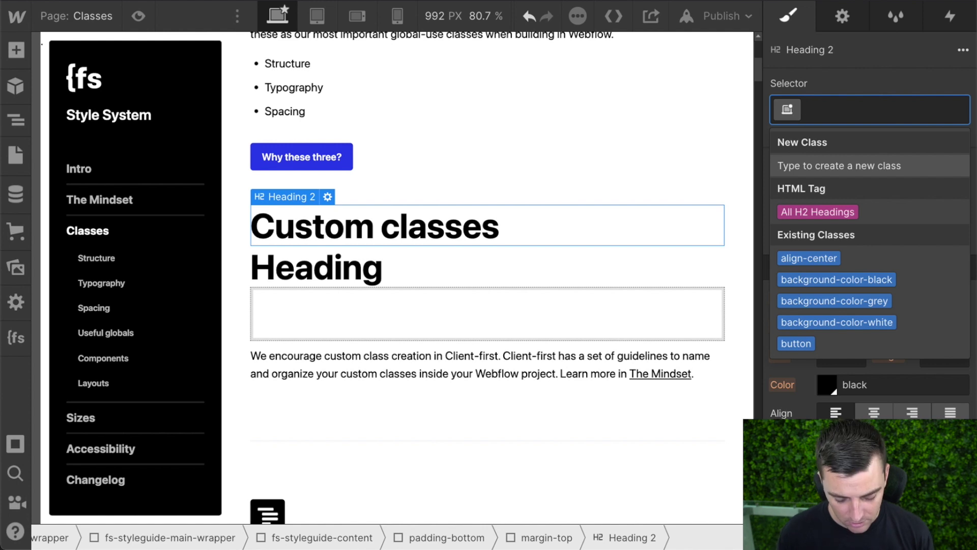
type("heading-")
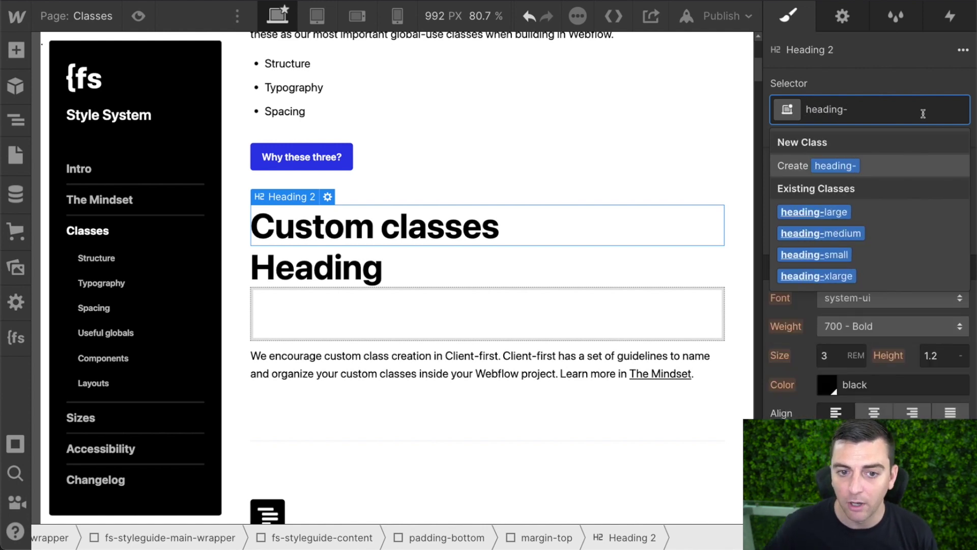
left_click(841, 233)
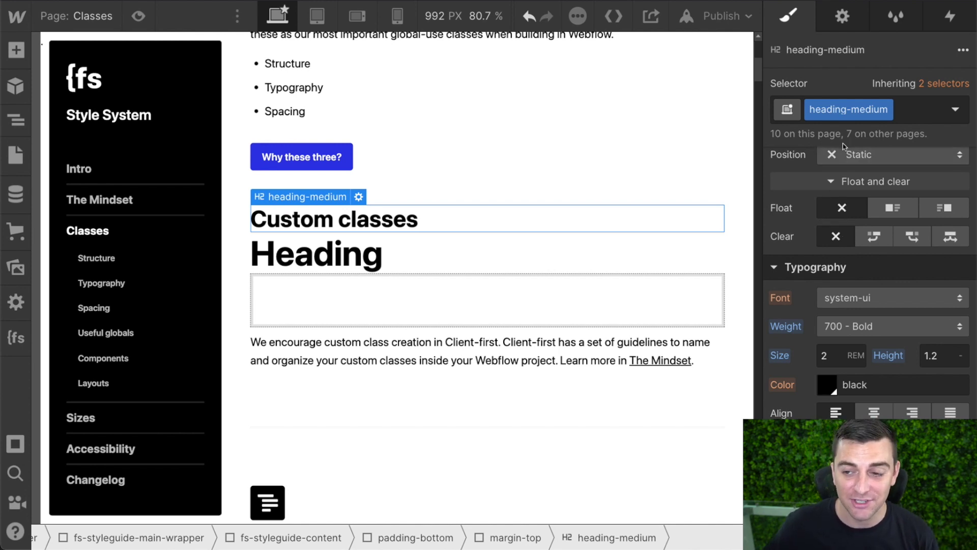
- Remove heading-medium again and step through the 'heading-' suggestions to heading-large
left_click(909, 107)
key("BackSpace")
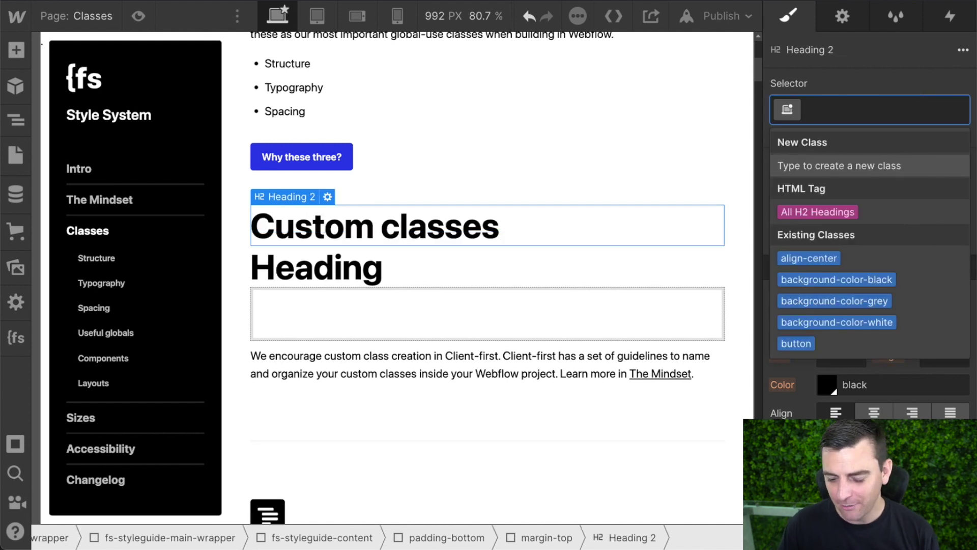
type("heading-")
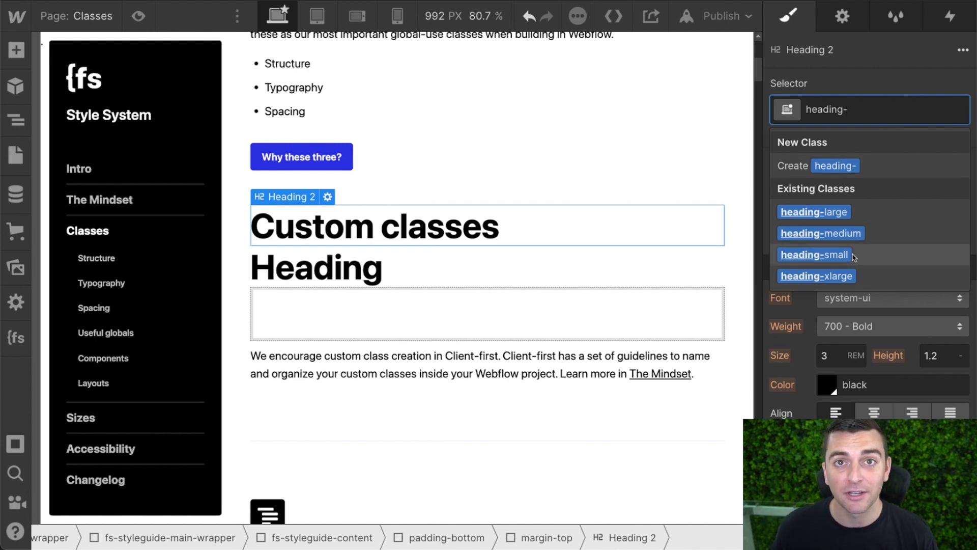
key("Up")
key("Up")
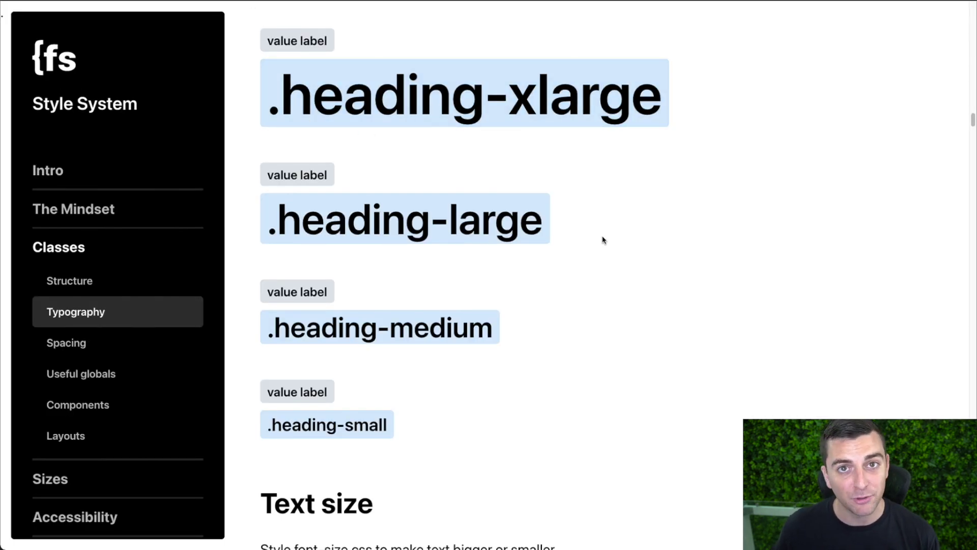
- Scroll to the Text size classes and copy the .text-size-large class name
scroll(613, 243, "up", 1)
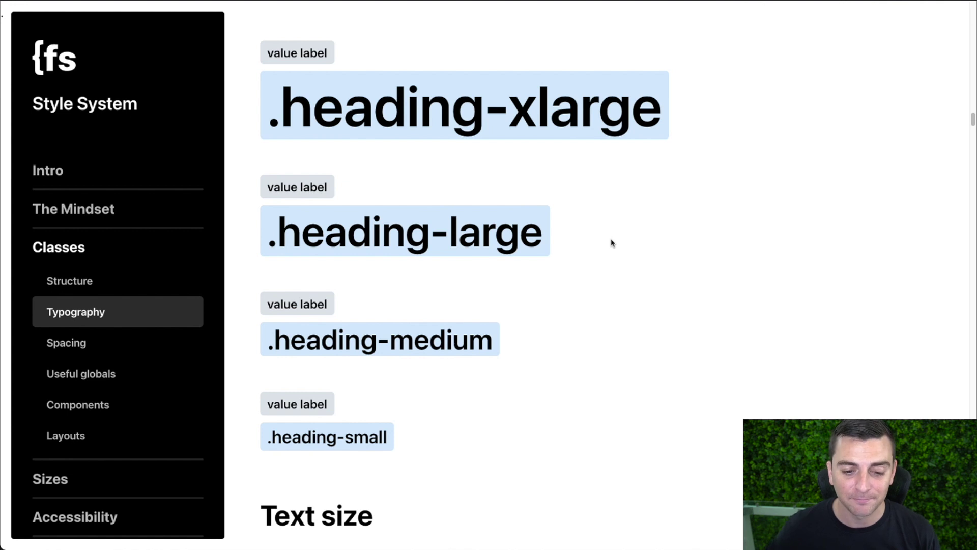
scroll(612, 244, "down", 8)
scroll(612, 243, "down", 1)
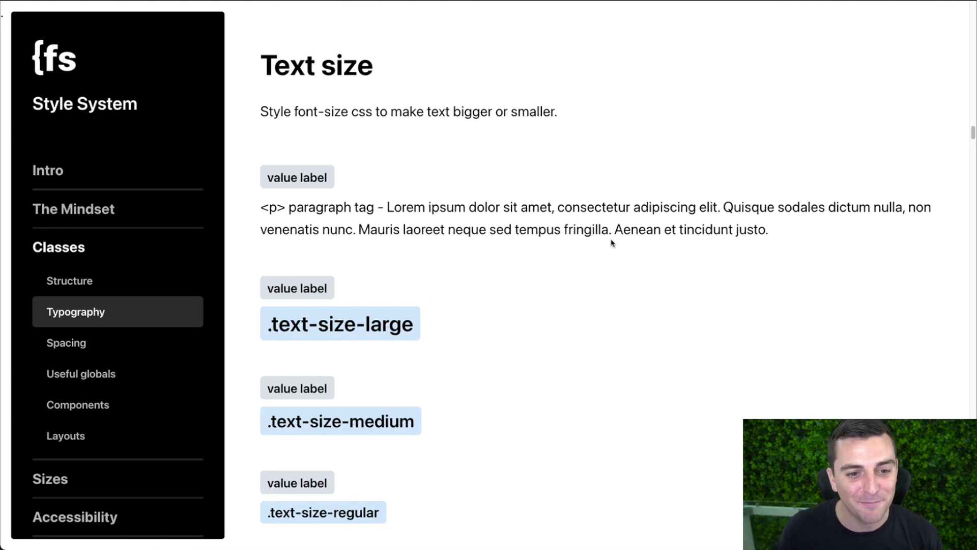
scroll(373, 265, "down", 1)
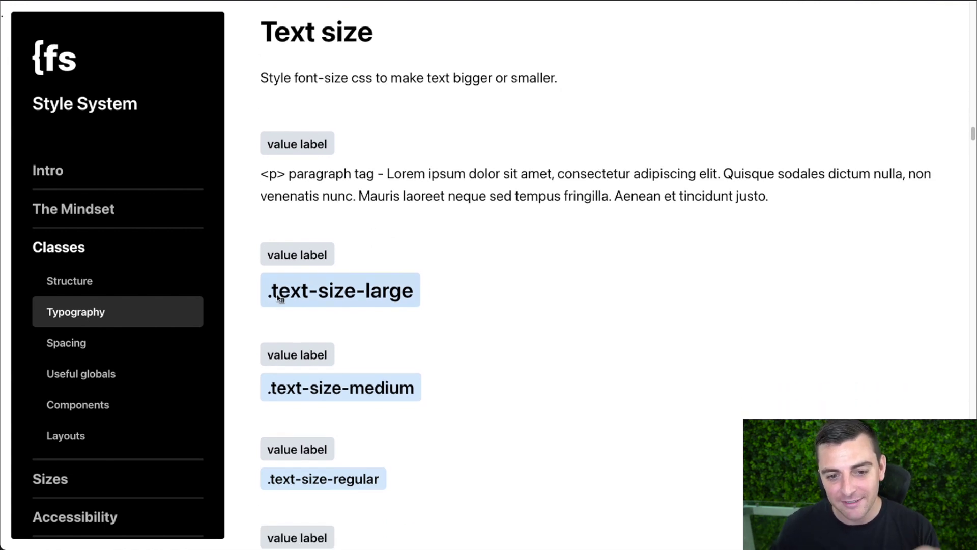
left_click(329, 302)
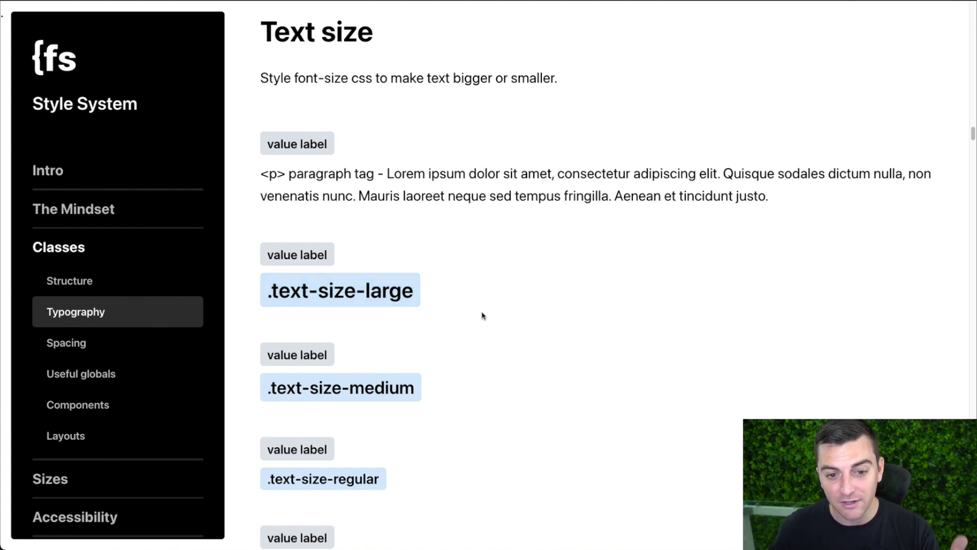
scroll(382, 318, "down", 5)
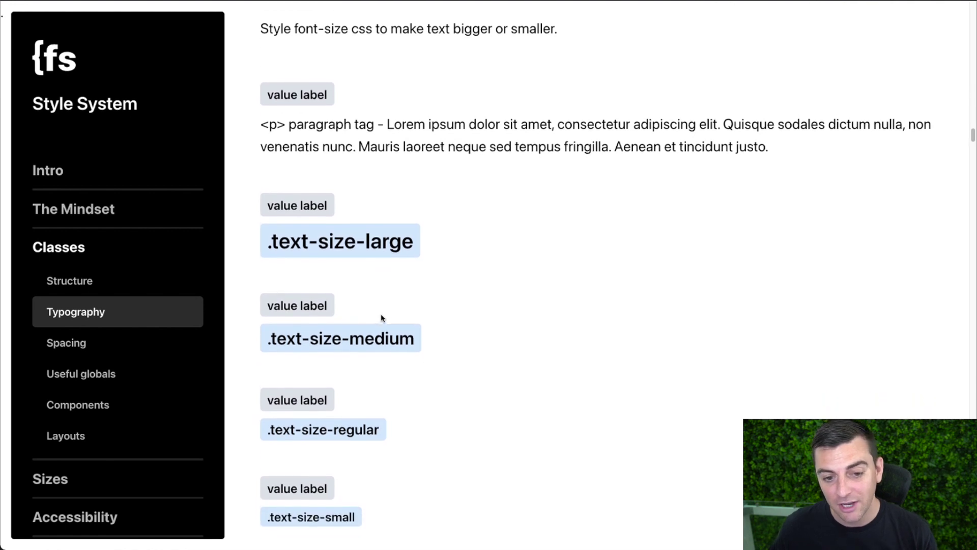
scroll(383, 318, "down", 4)
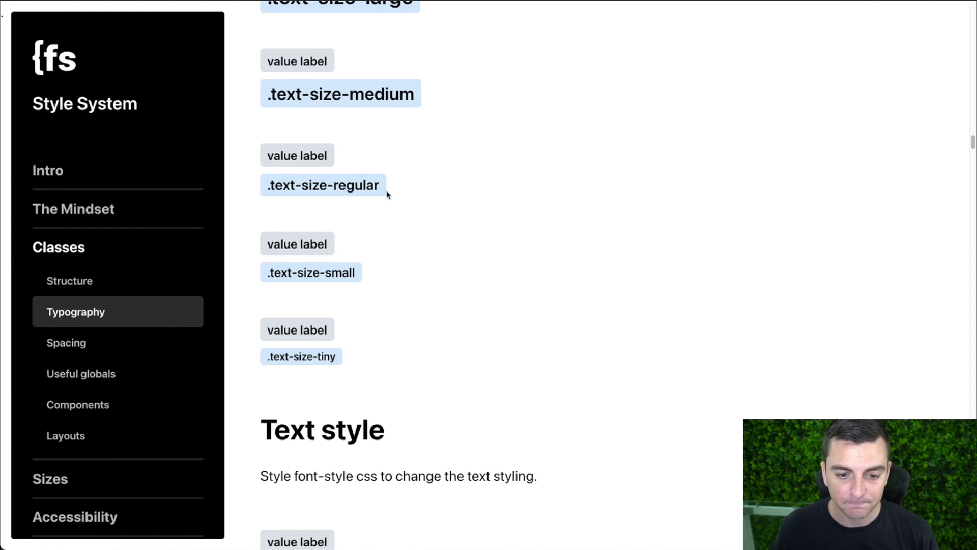
- Scroll through the Text style, Text weight, Text alignment and Text color class examples
scroll(387, 195, "down", 7)
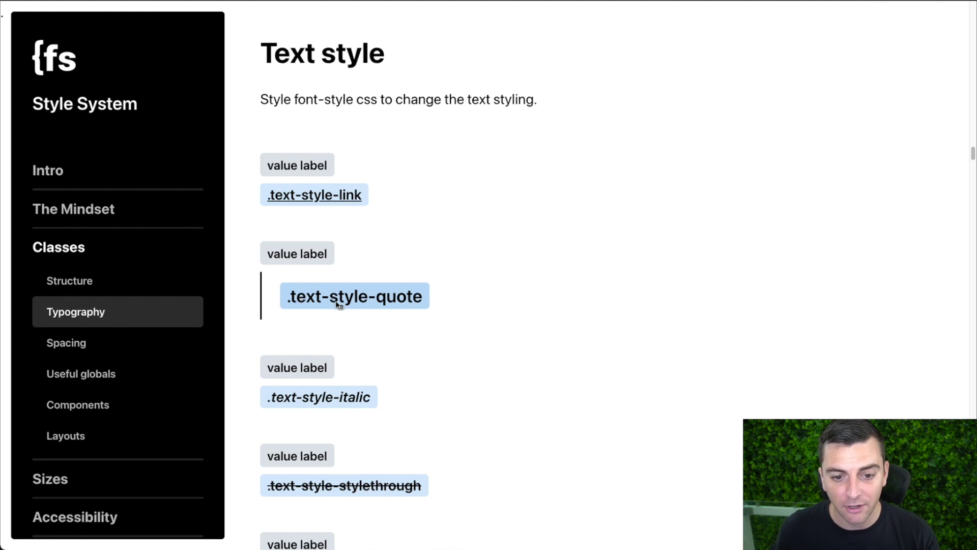
scroll(336, 305, "down", 6)
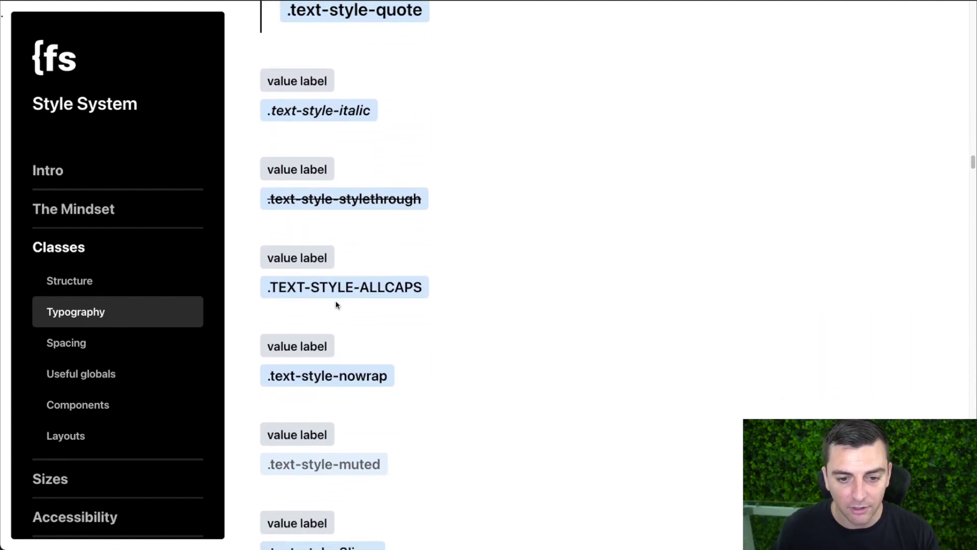
scroll(335, 305, "down", 7)
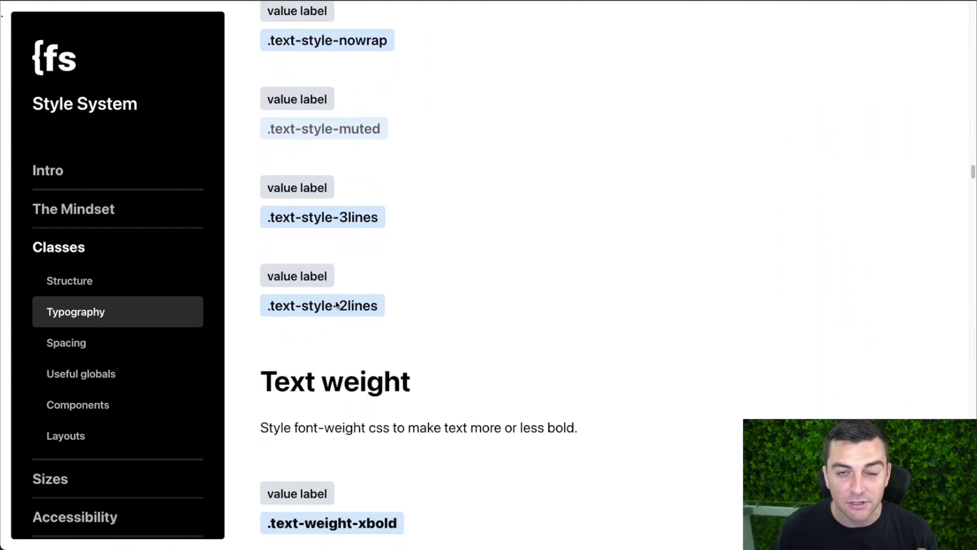
scroll(336, 305, "down", 1)
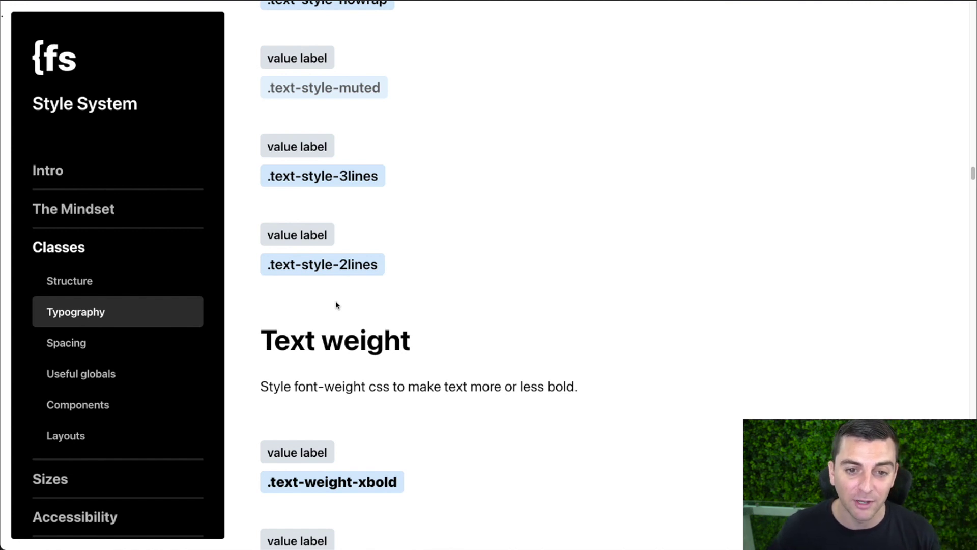
scroll(419, 236, "down", 5)
scroll(419, 236, "down", 5)
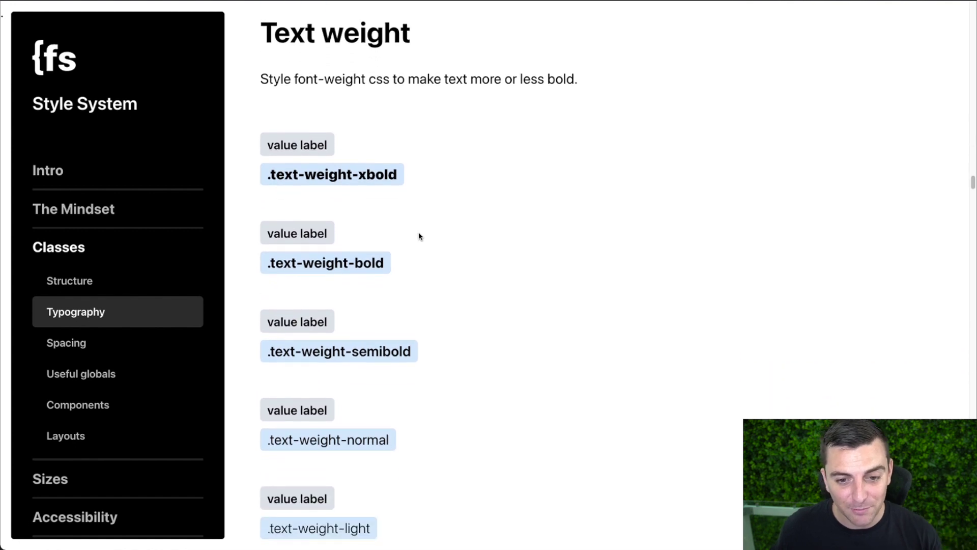
scroll(419, 237, "down", 4)
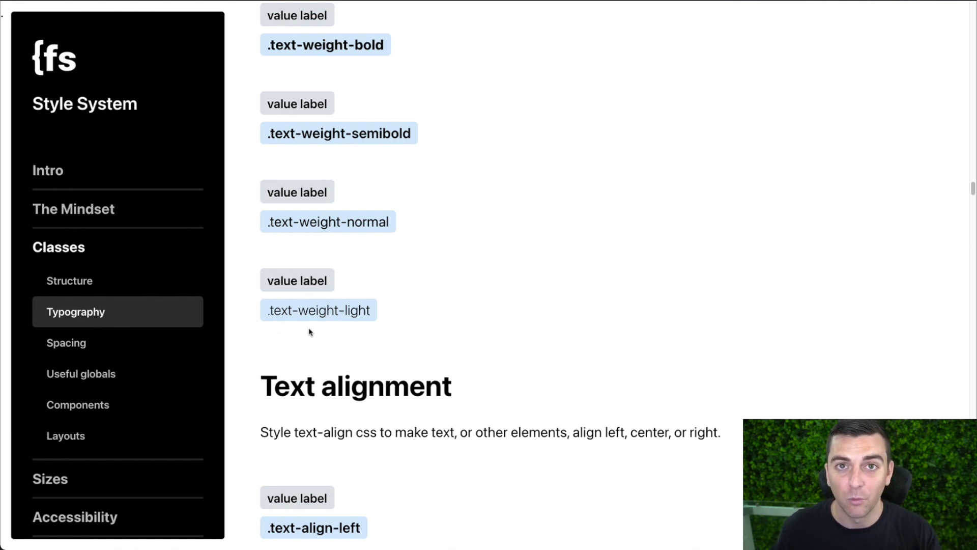
scroll(313, 331, "down", 6)
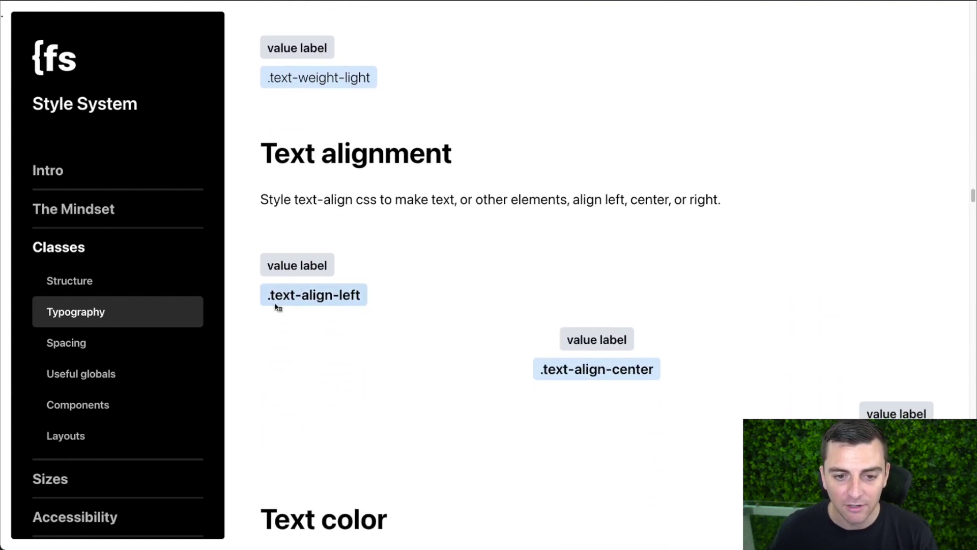
scroll(633, 395, "down", 1)
scroll(631, 396, "down", 9)
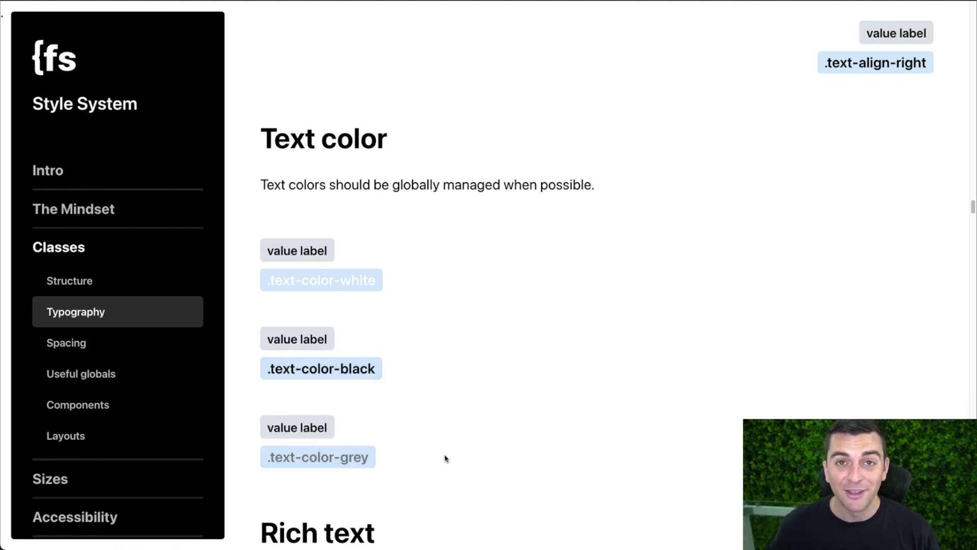
scroll(446, 458, "up", 5)
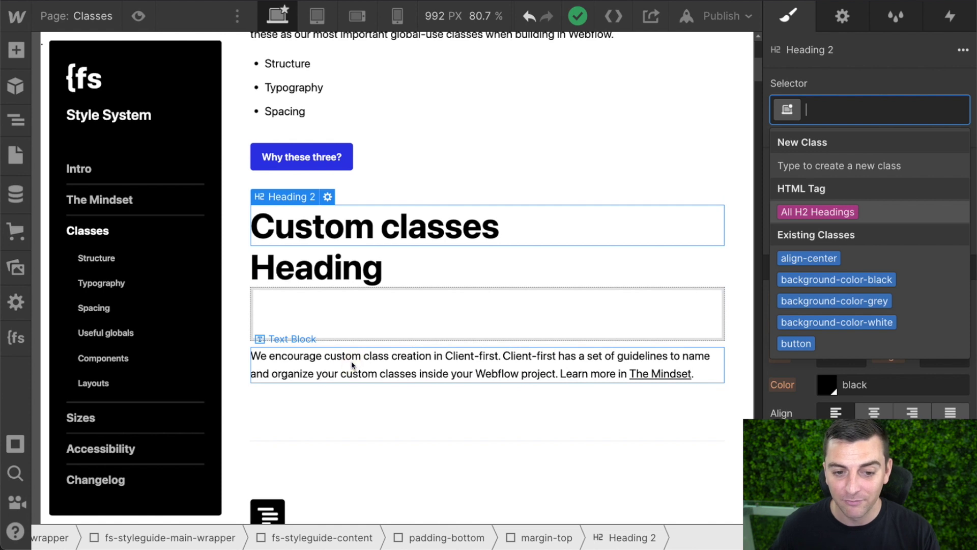
- Select the paragraph Text Block and type 'text-' as its class to browse matching classes
left_click(353, 362)
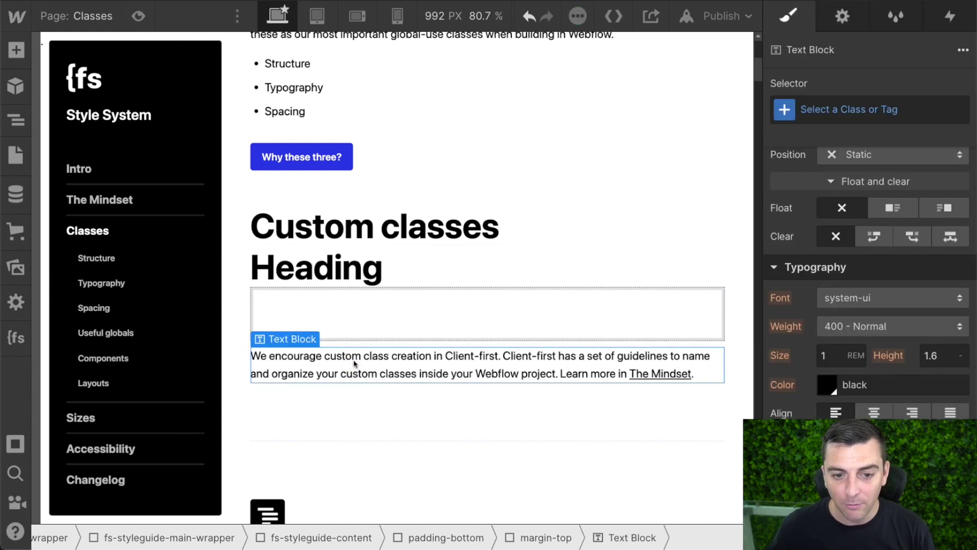
left_click(837, 110)
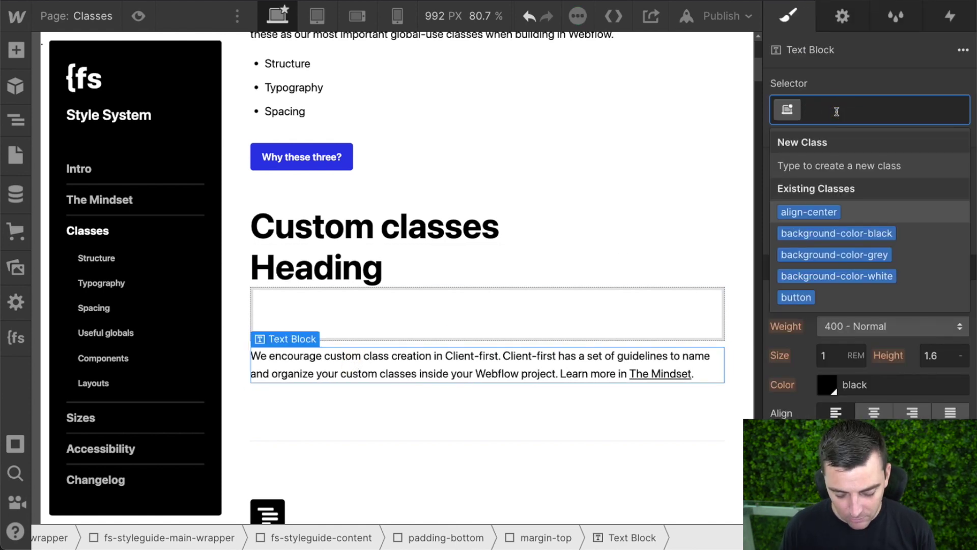
type("text-")
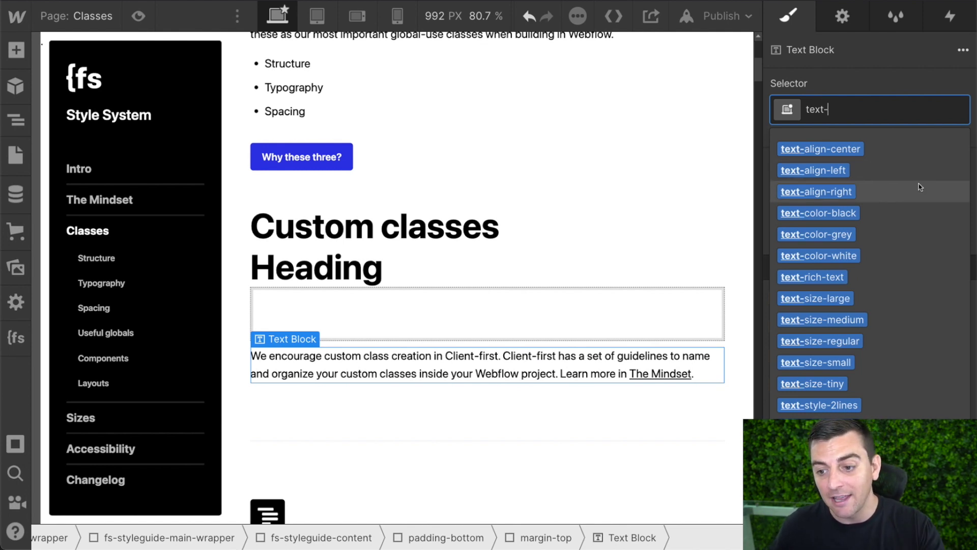
scroll(921, 187, "down", 1)
scroll(920, 186, "down", 5)
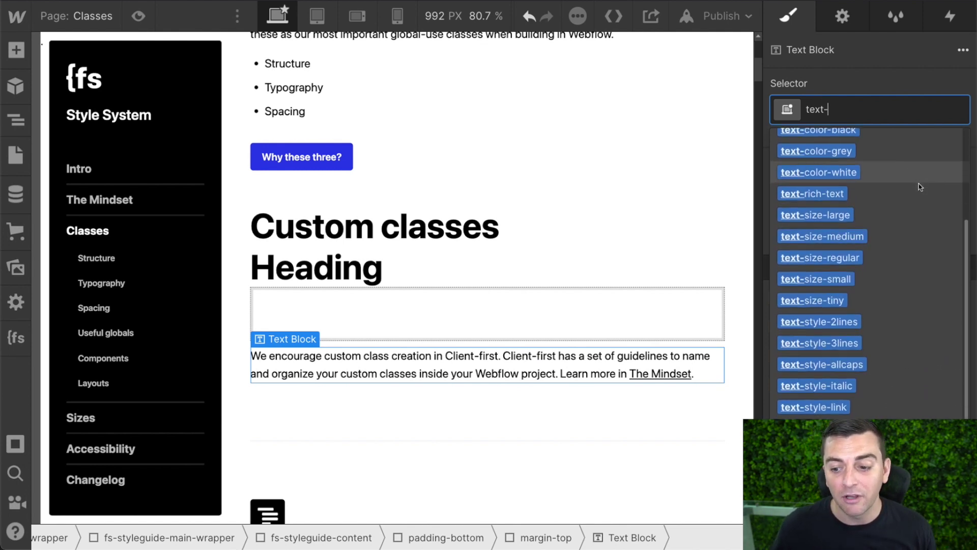
scroll(924, 186, "up", 6)
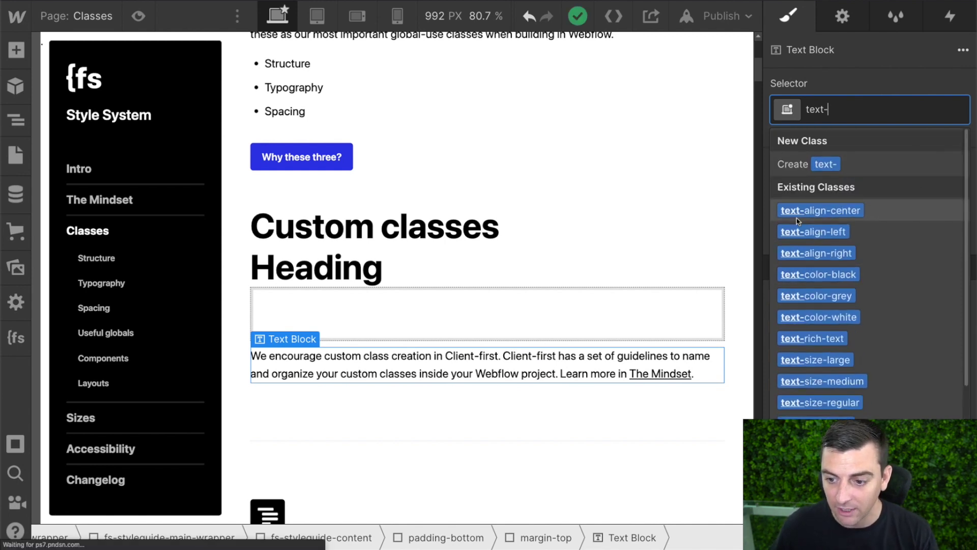
scroll(814, 255, "down", 2)
scroll(831, 337, "down", 3)
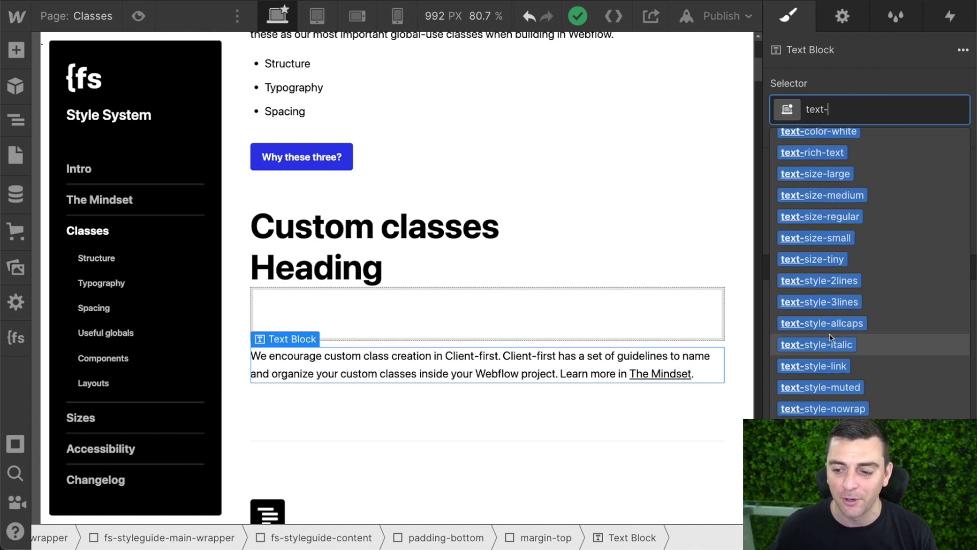
scroll(830, 337, "up", 5)
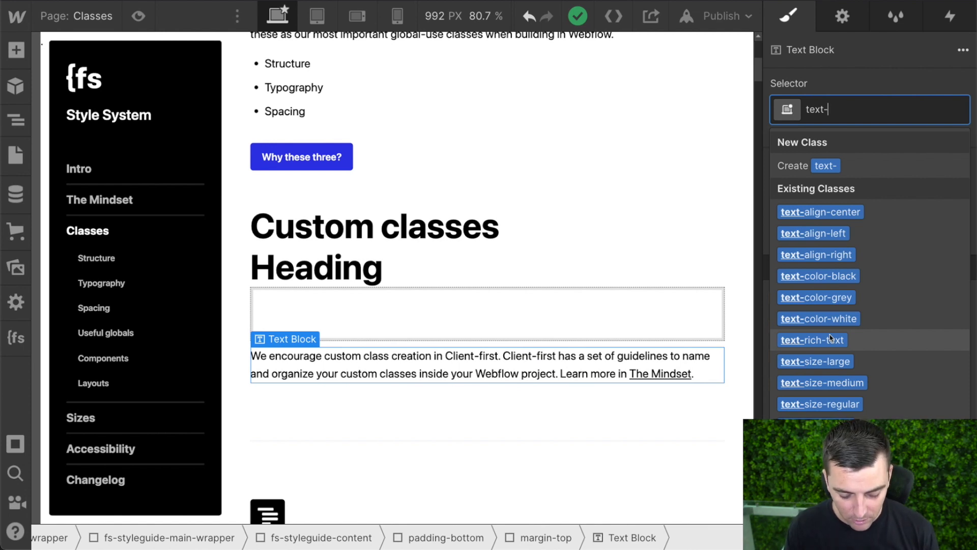
type("size")
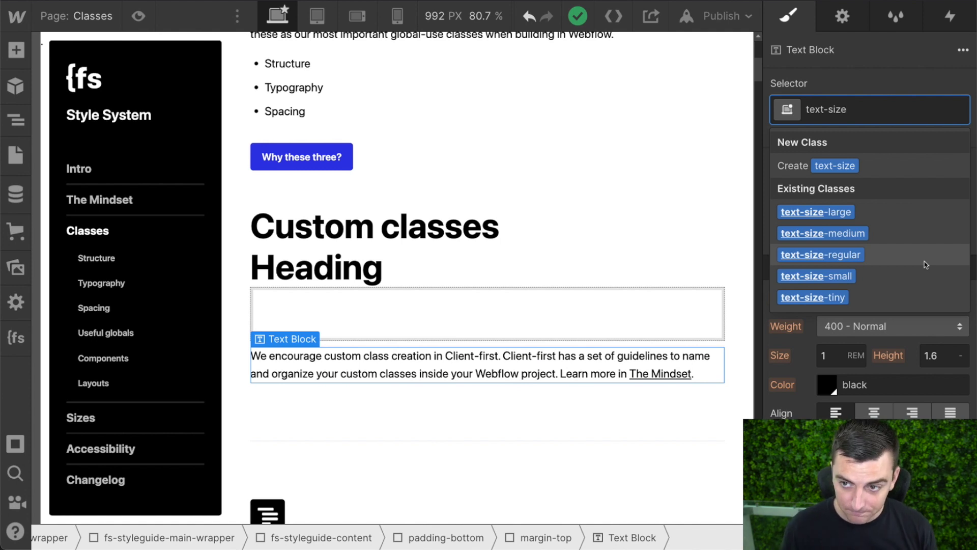
key("BackSpace")
key("BackSpace")
key("BackSpace")
type("tyle")
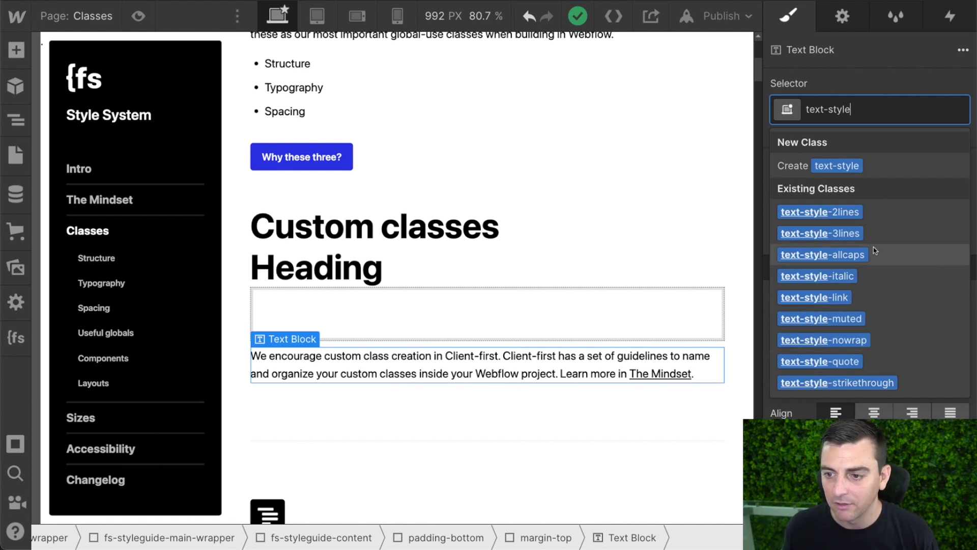
left_click(850, 276)
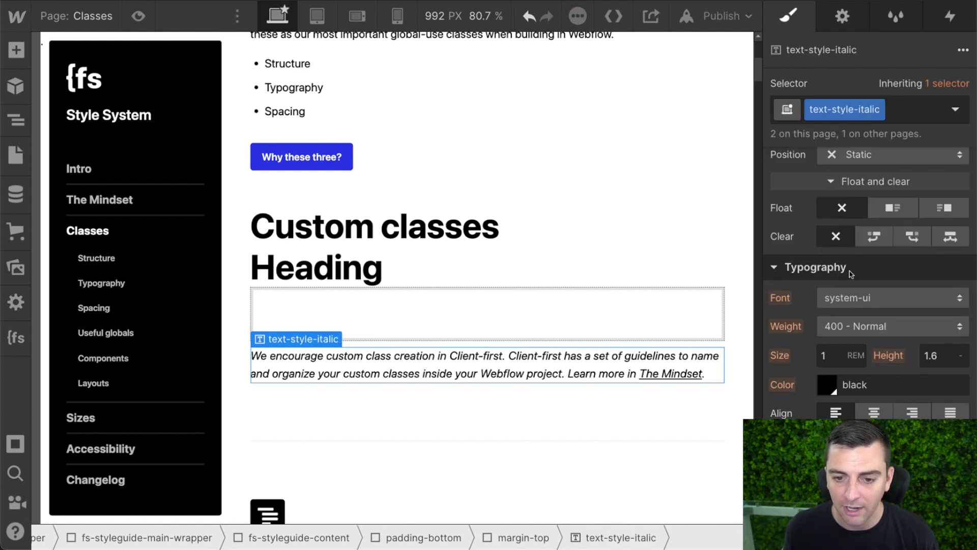
left_click(932, 111)
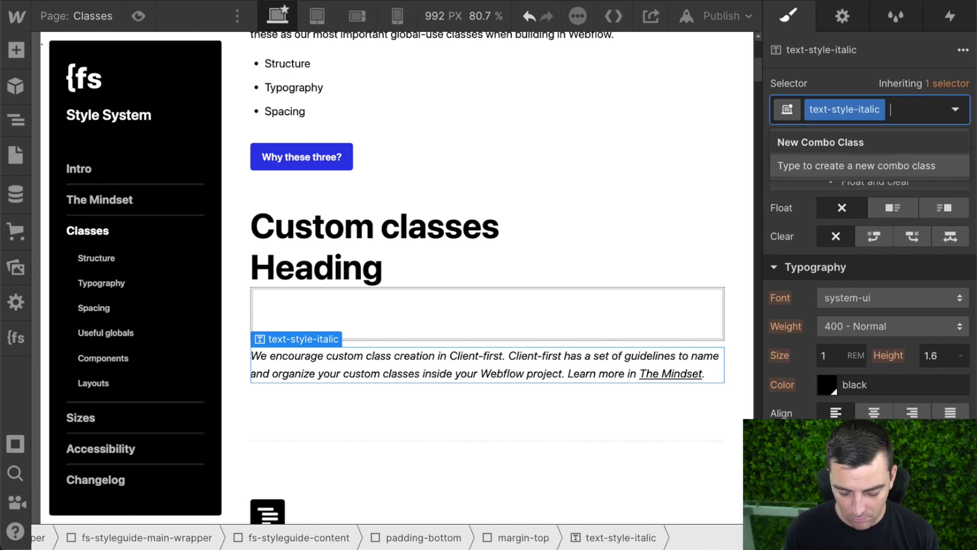
key("BackSpace")
type("text-styl")
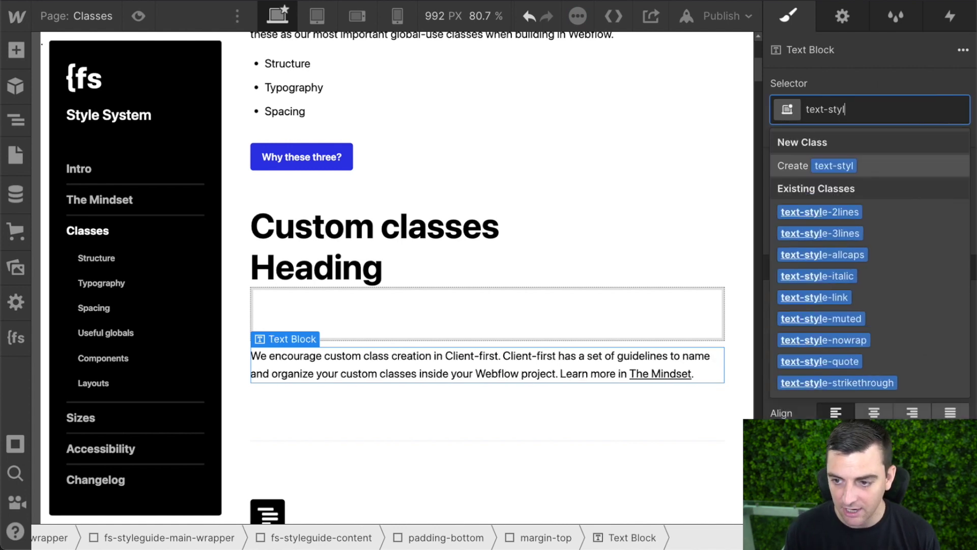
left_click(857, 361)
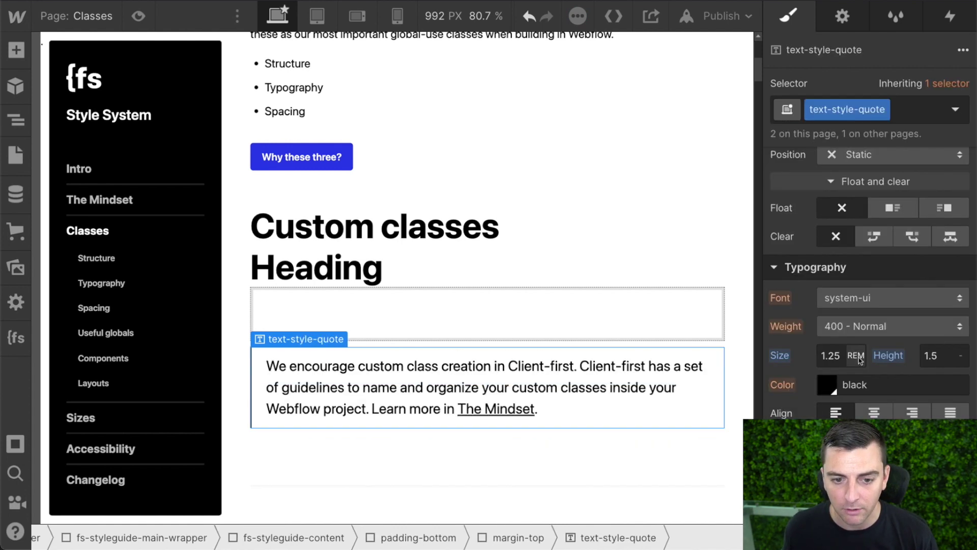
left_click(911, 109)
key("BackSpace")
type("text-align")
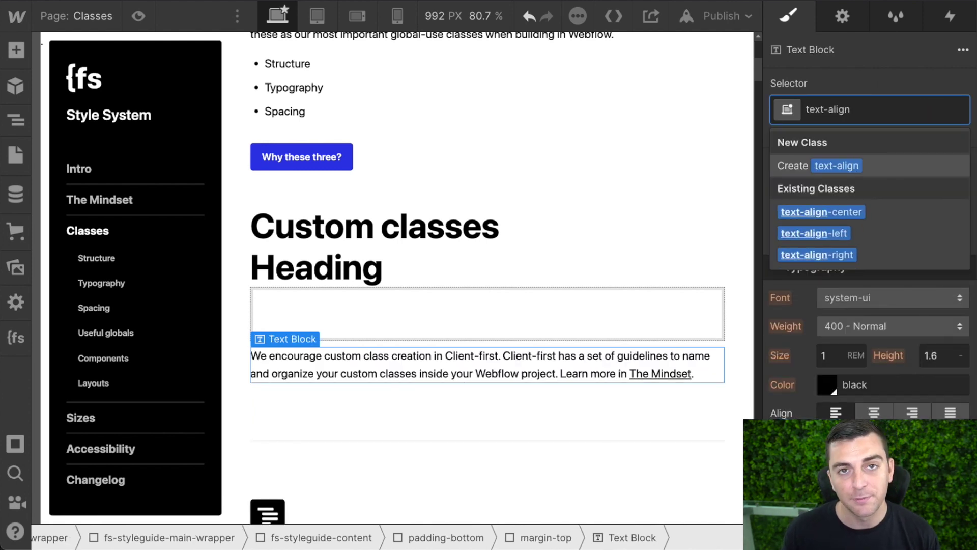
- Change the class search from text-align to text-weight, fixing a typo along the way
key("BackSpace")
key("BackSpace")
key("BackSpace")
key("BackSpace")
key("BackSpace")
type("ewi")
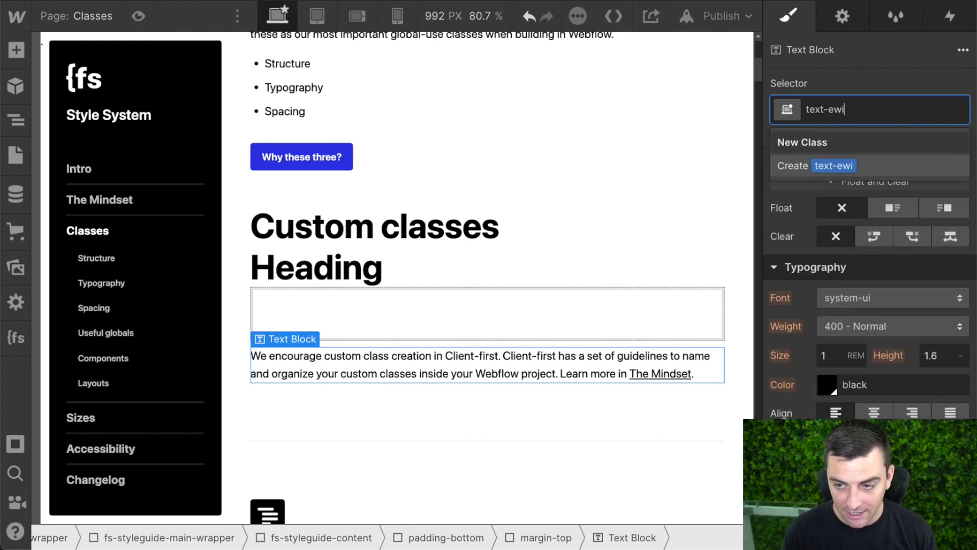
type("ght")
key("BackSpace")
key("BackSpace")
key("BackSpace")
key("BackSpace")
key("BackSpace")
key("BackSpace")
type("we")
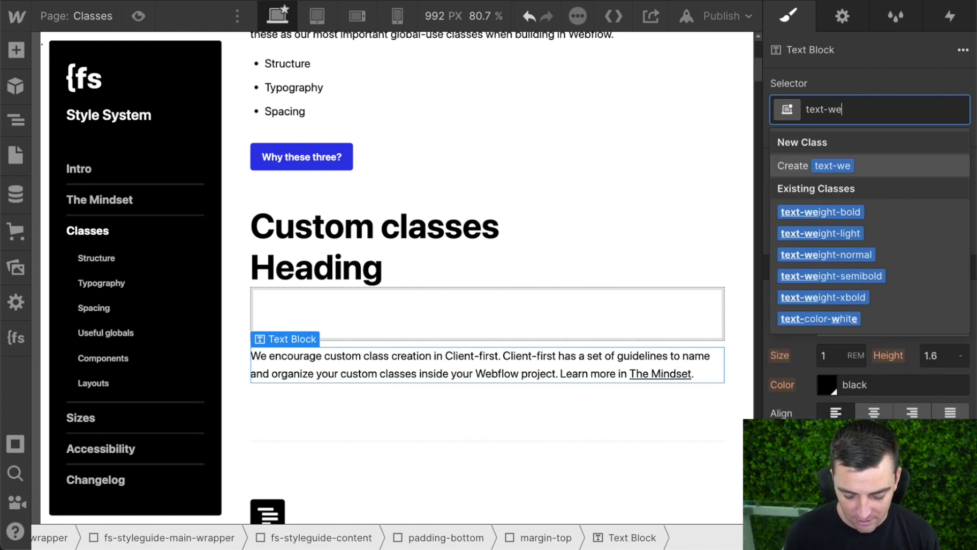
type("ight")
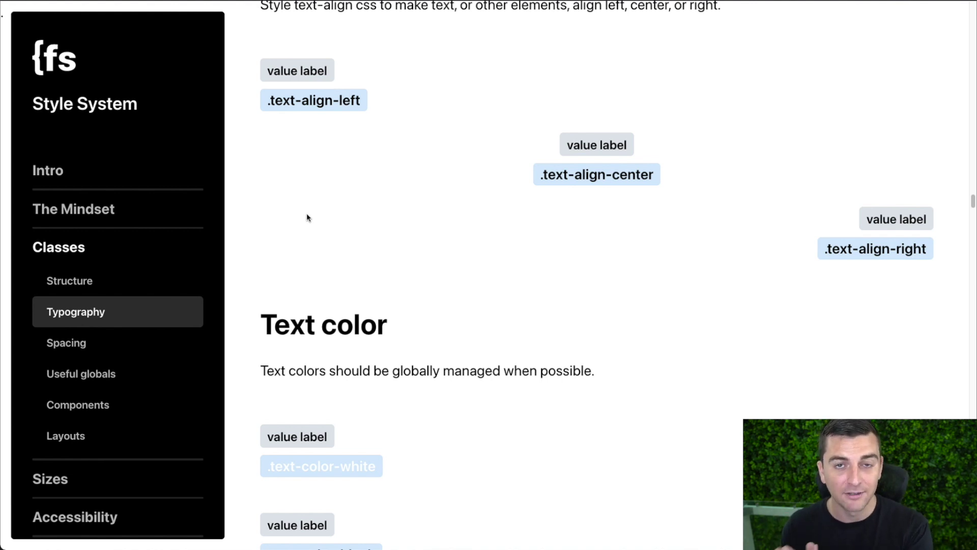
- Scroll the live style guide through the Text color, Rich text and Buttons and links examples
scroll(307, 217, "down", 10)
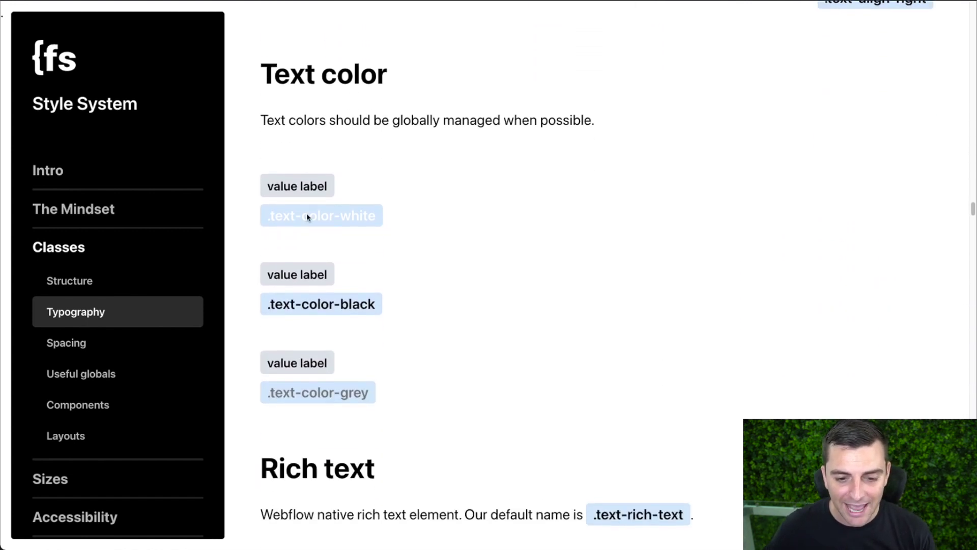
scroll(306, 215, "down", 5)
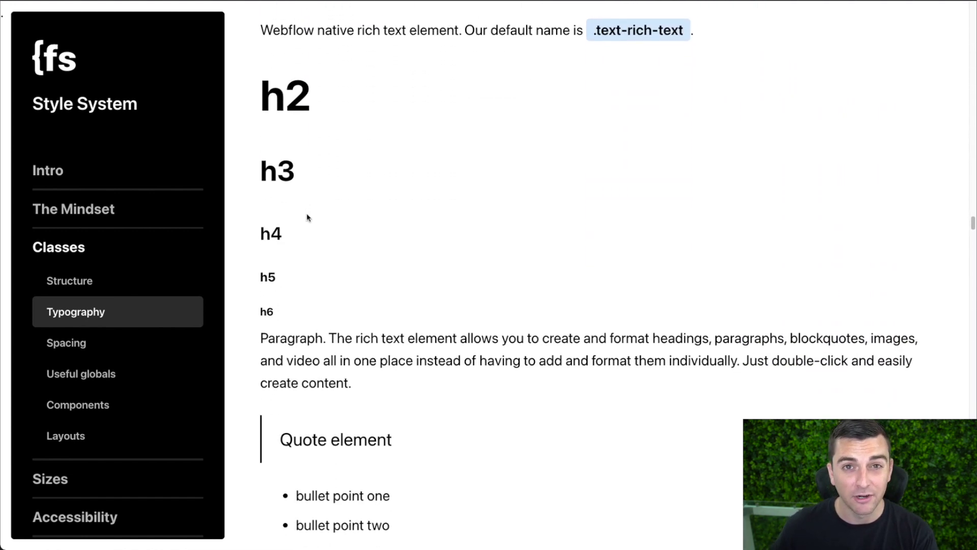
scroll(307, 217, "down", 1)
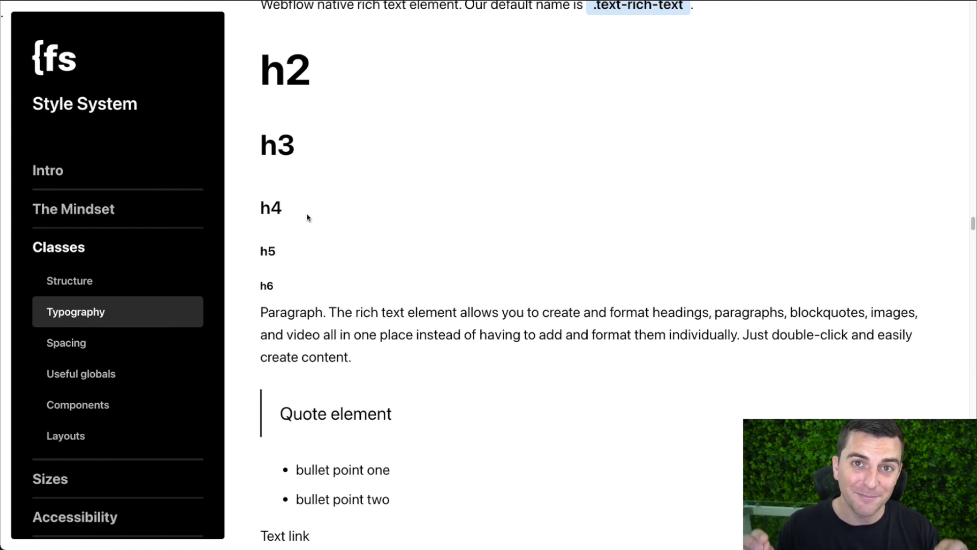
scroll(307, 212, "down", 5)
scroll(307, 218, "down", 7)
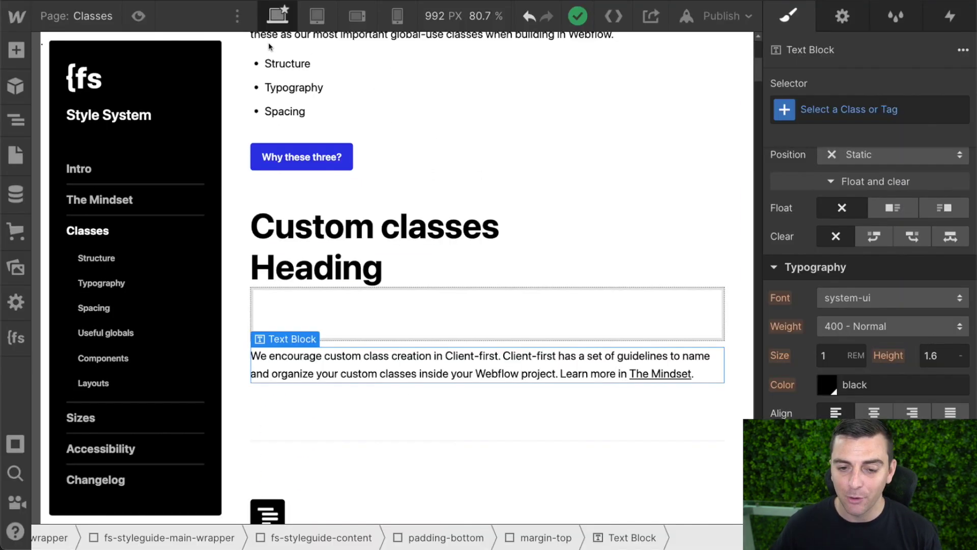
scroll(389, 222, "down", 12)
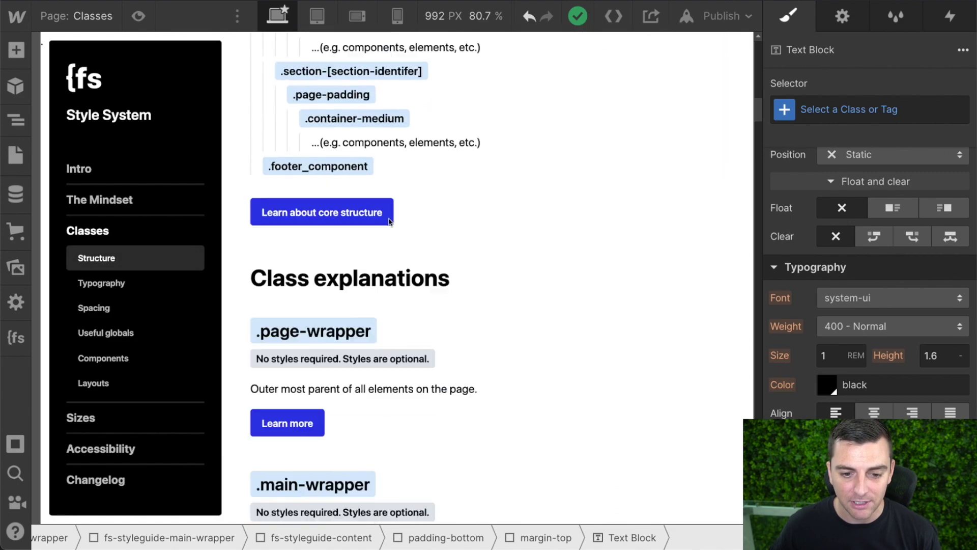
- Select the .button and .button-secondary examples in Buttons and links, showing 0.875rem and 2rem padding
scroll(389, 223, "down", 20)
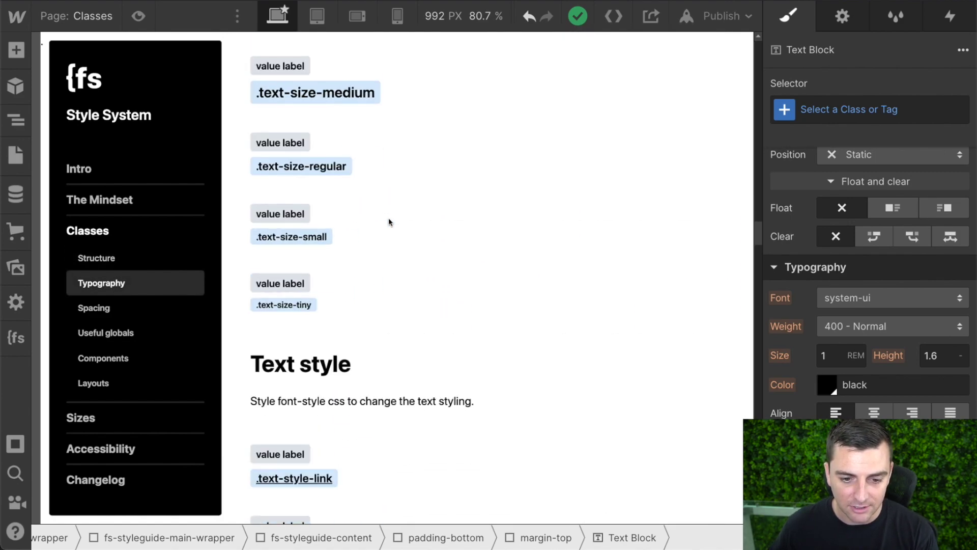
scroll(389, 222, "down", 20)
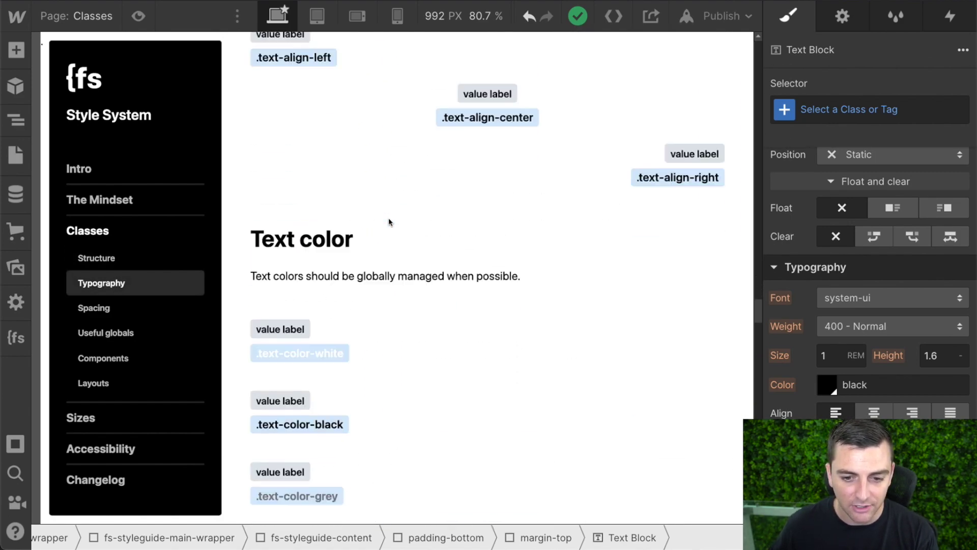
scroll(389, 223, "down", 20)
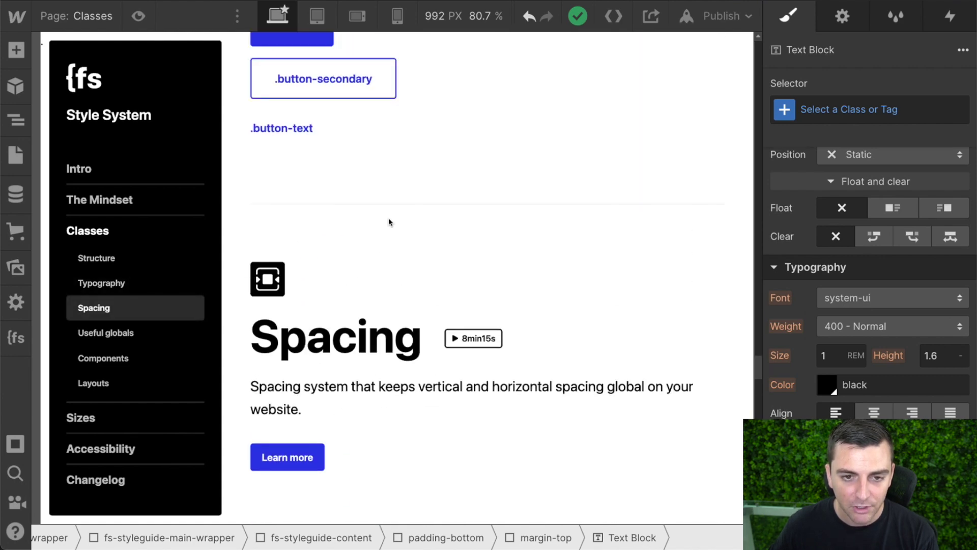
scroll(389, 222, "up", 4)
left_click(290, 202)
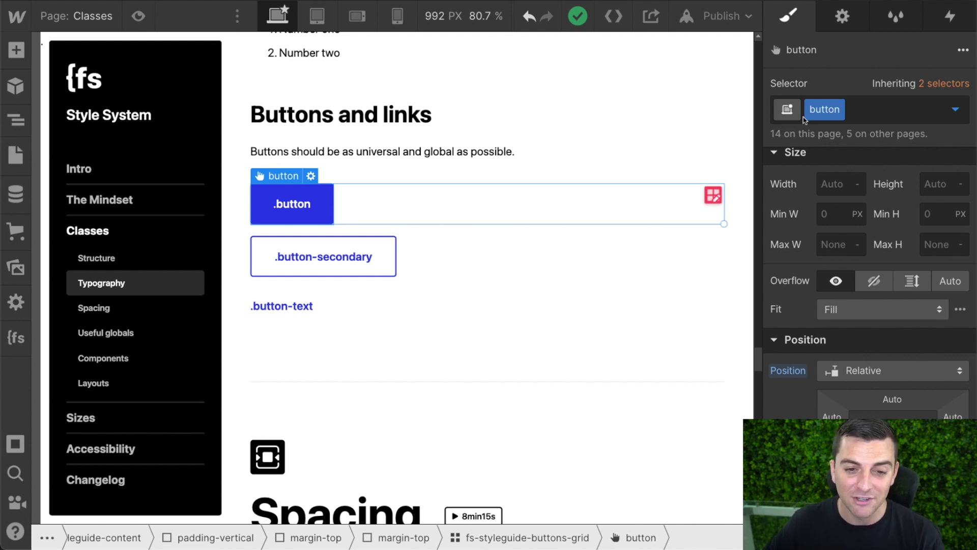
left_click(348, 256)
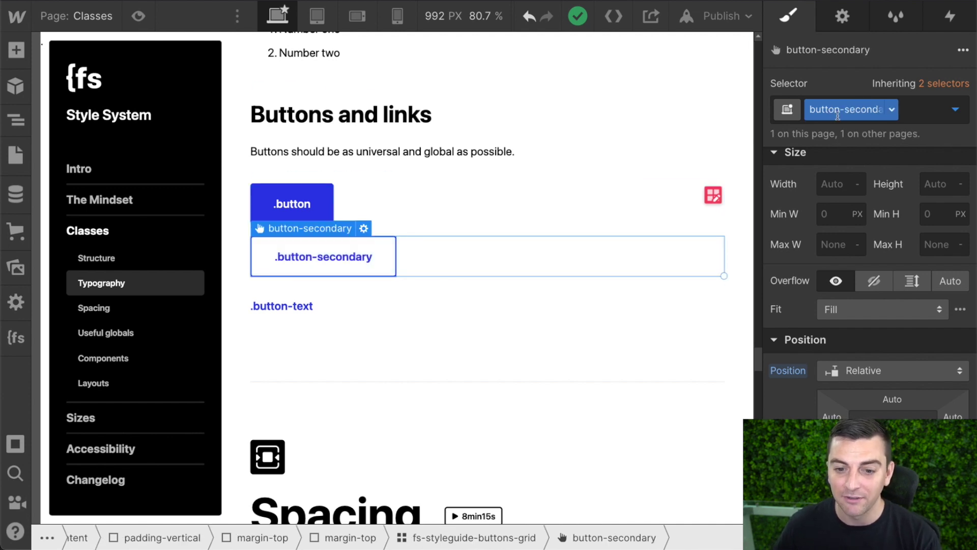
scroll(882, 305, "up", 10)
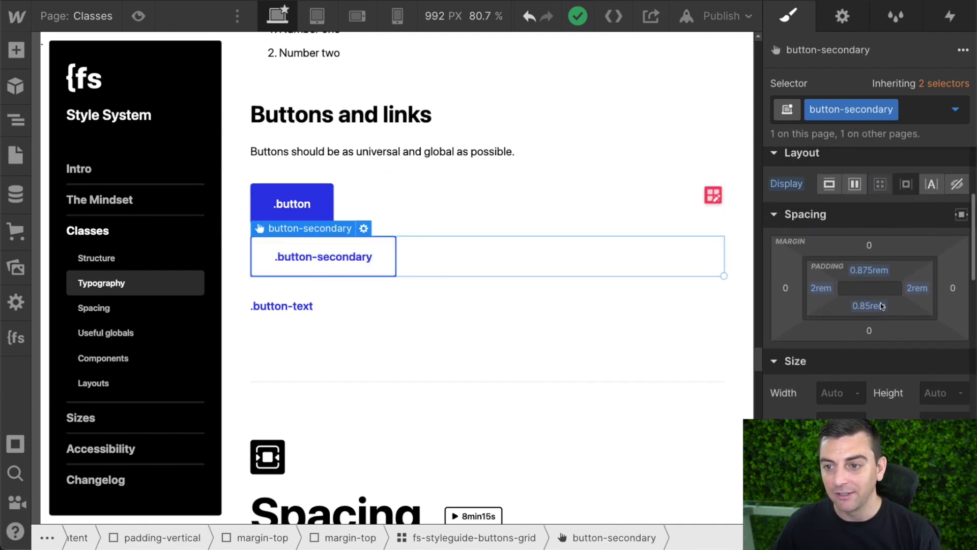